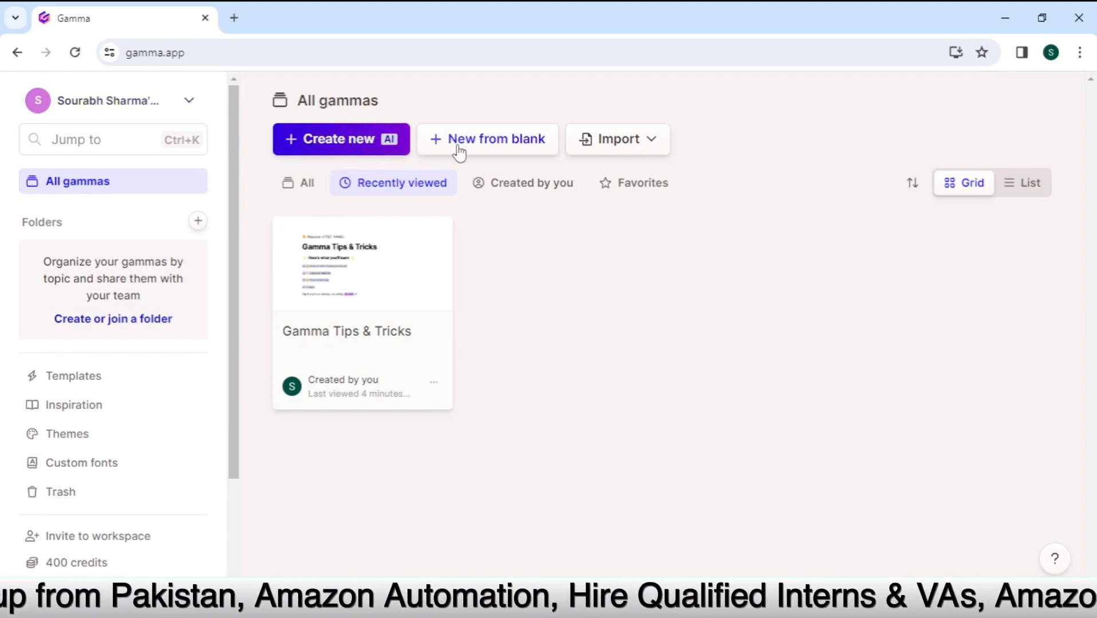
left_click(661, 148)
left_click(661, 148)
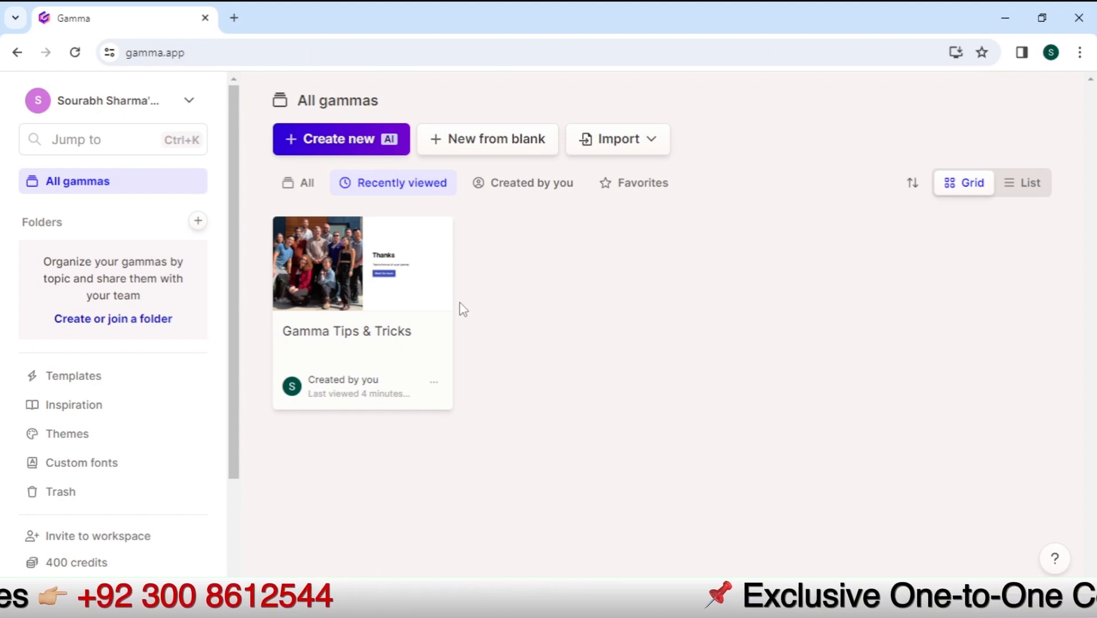
left_click_drag(232, 283, 245, 253)
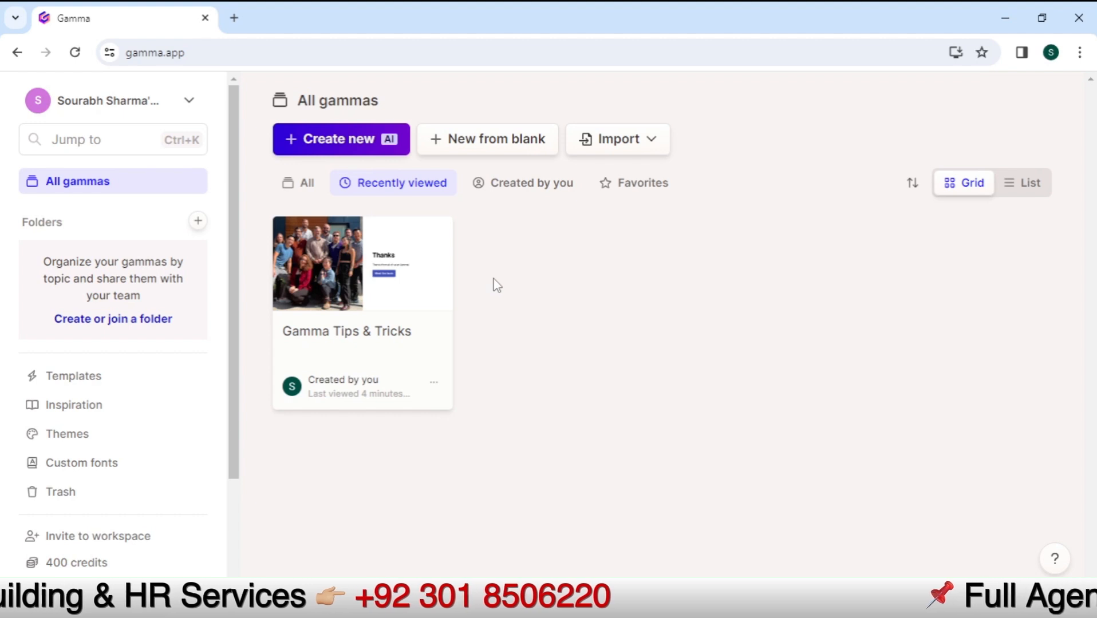
Start a new AI creation generated from a one-line prompt and choose Presentation as the output type
left_click(349, 158)
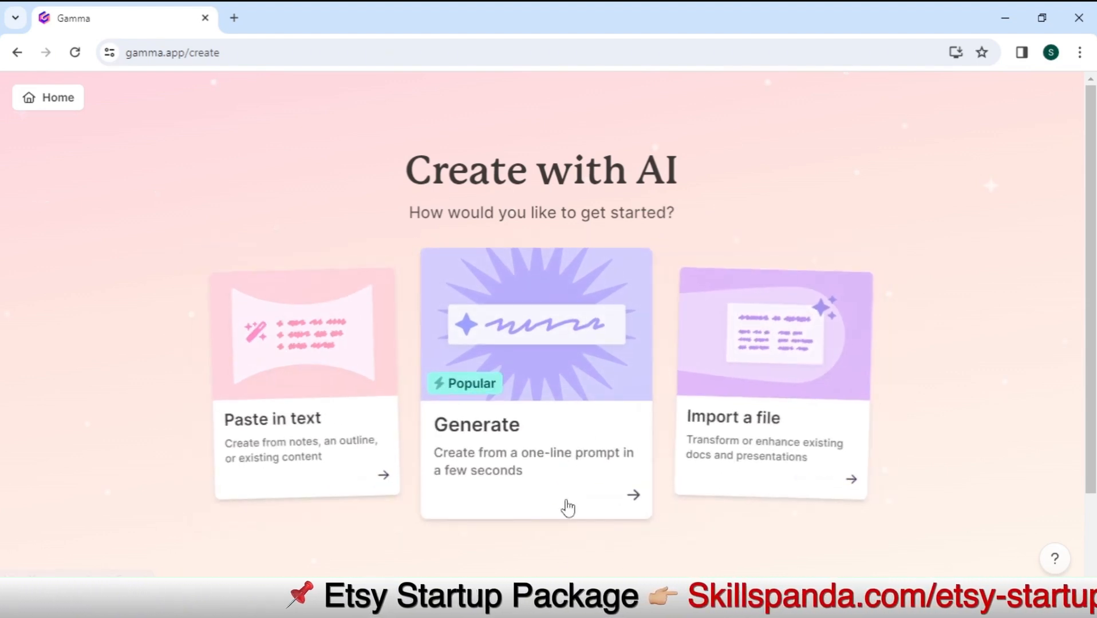
scroll(558, 554, "down", 1)
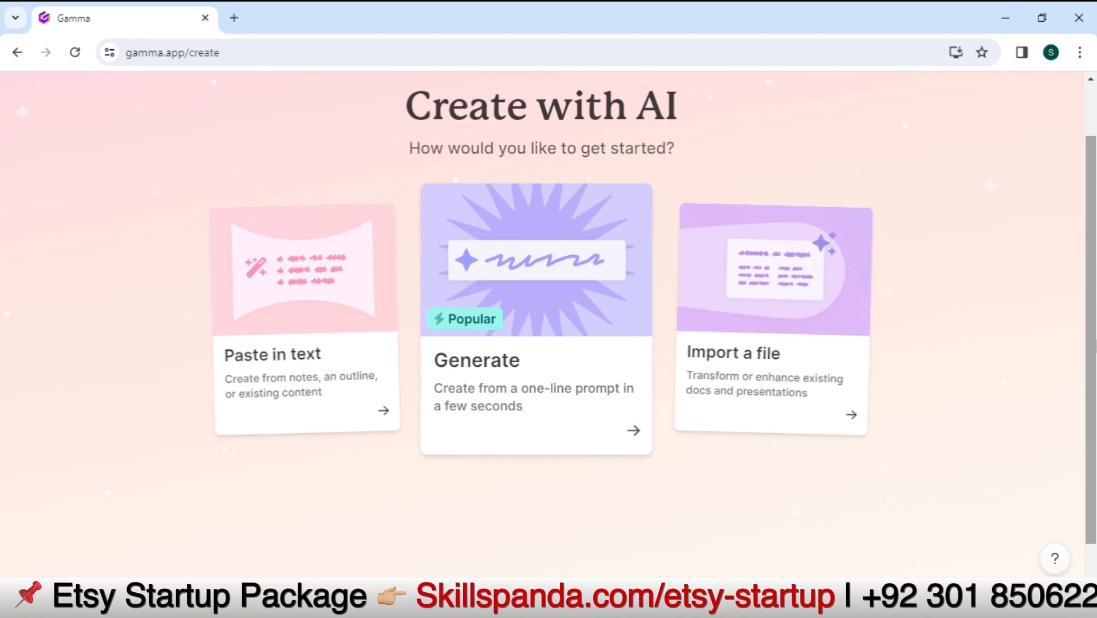
scroll(539, 317, "up", 1)
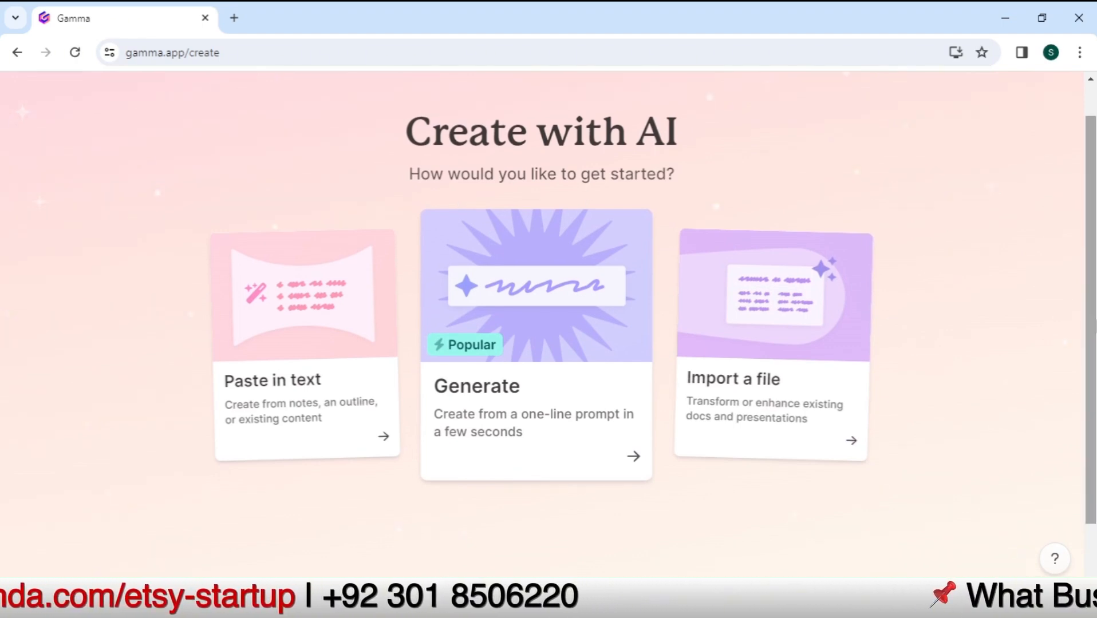
left_click_drag(403, 116, 721, 166)
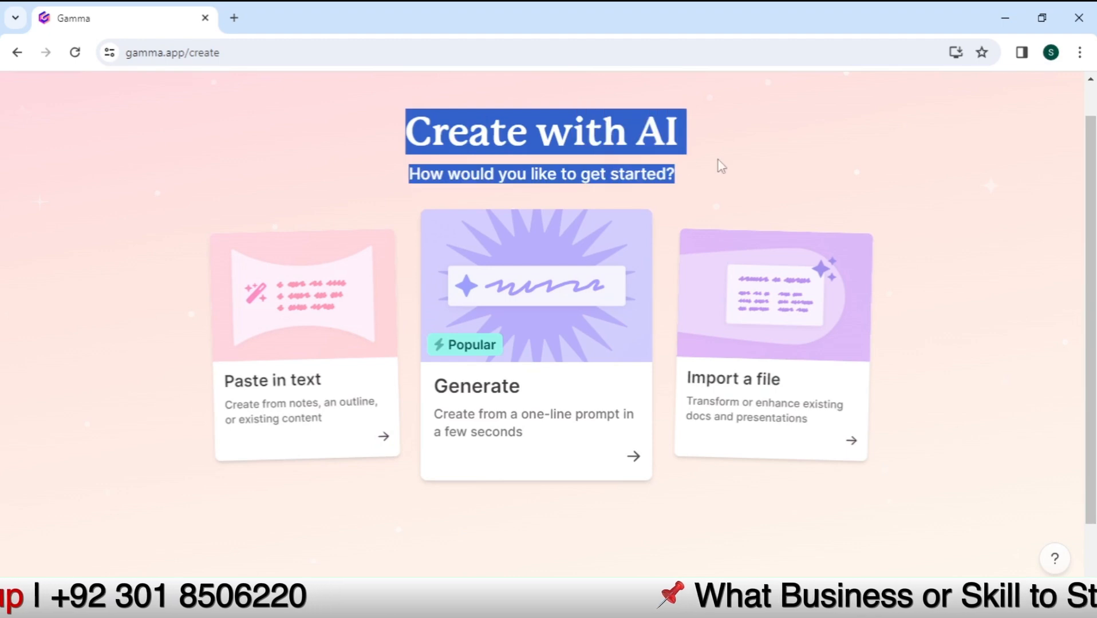
mouse_move(448, 394)
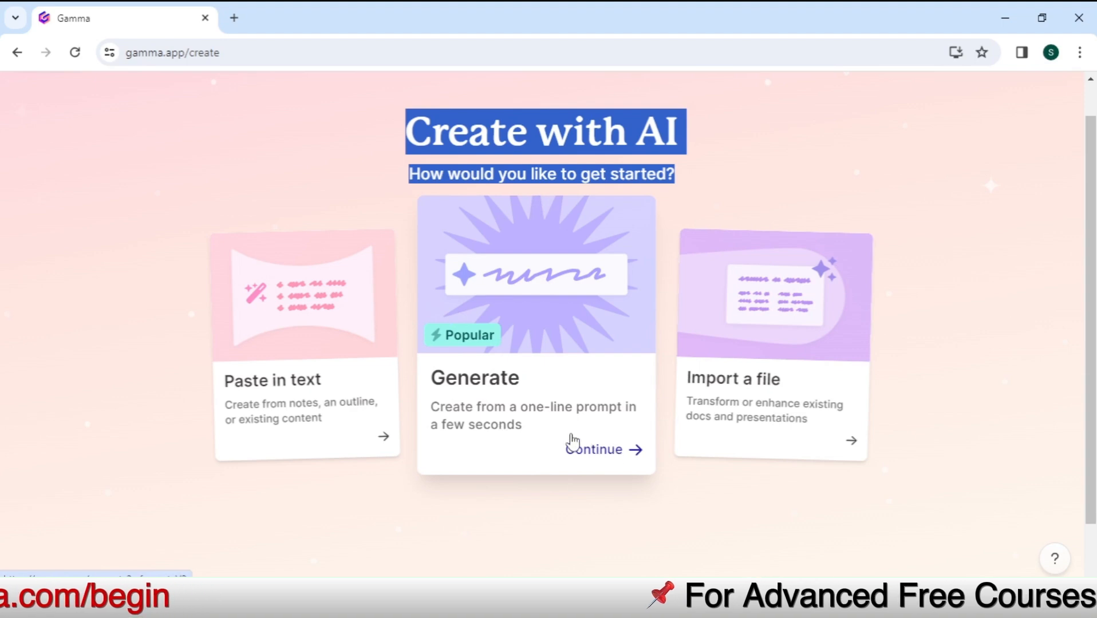
left_click(599, 451)
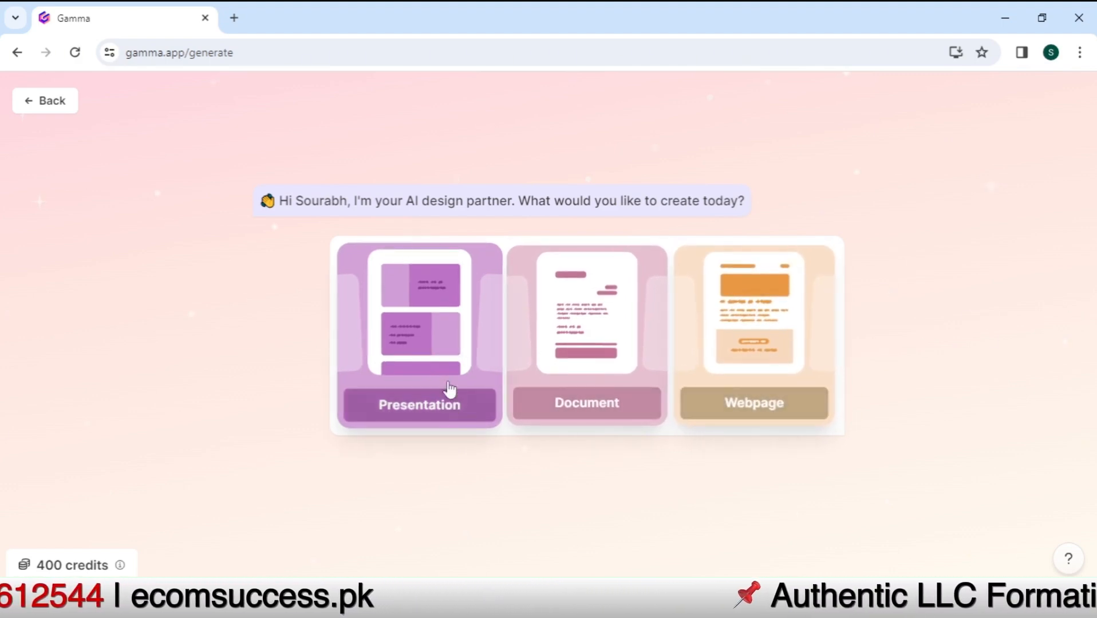
left_click(424, 364)
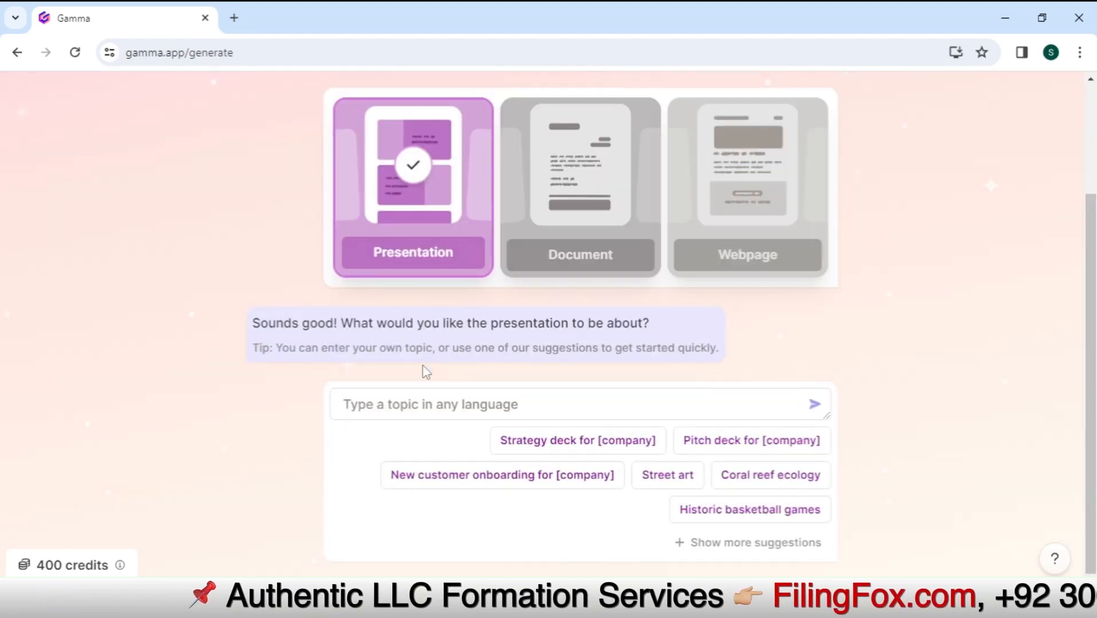
Enter "Indian Economic growth in last 10 years" as the presentation topic
left_click(418, 415)
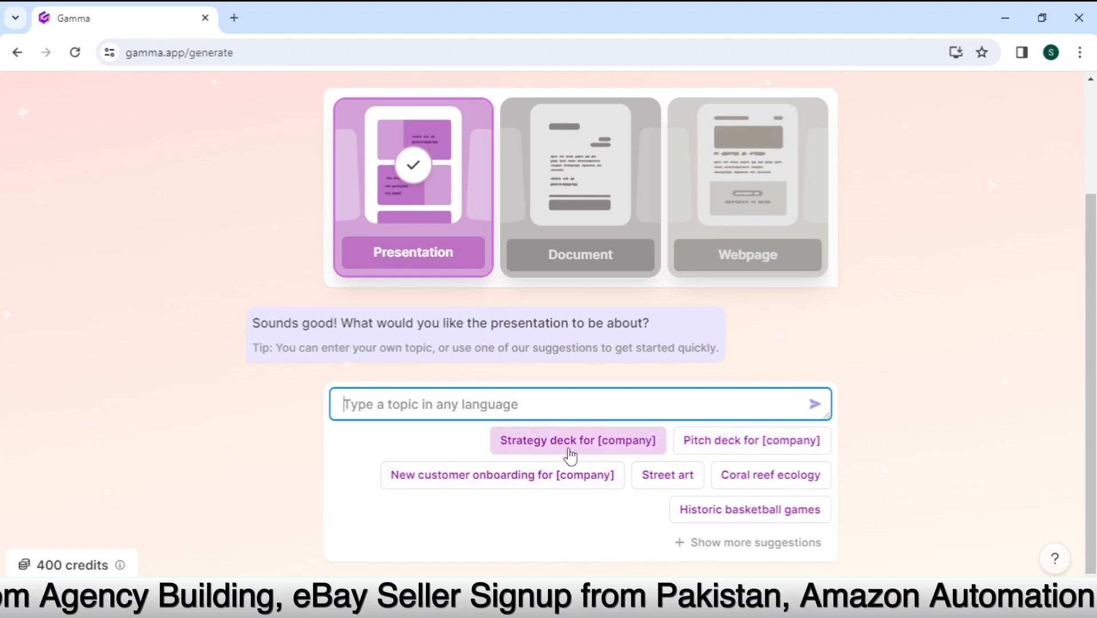
left_click(910, 389)
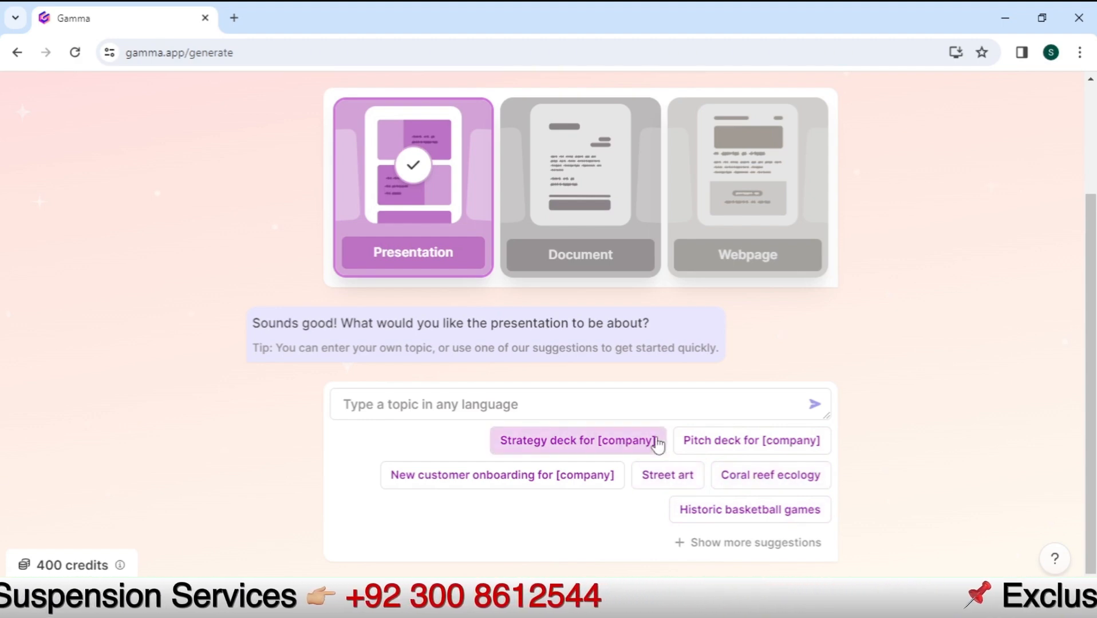
left_click(521, 397)
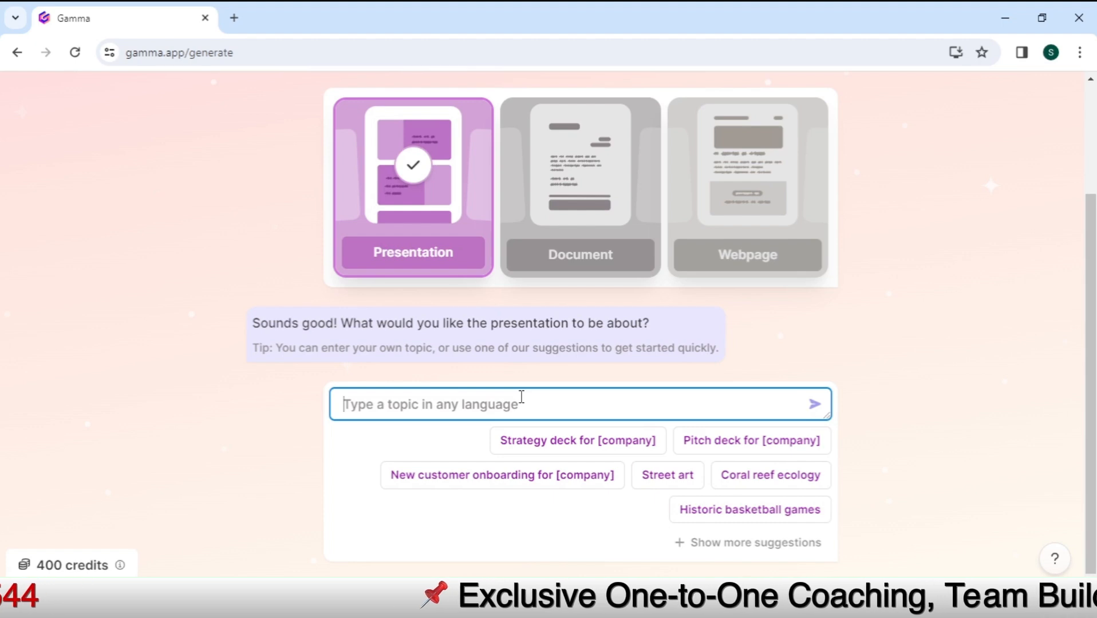
type("Ind")
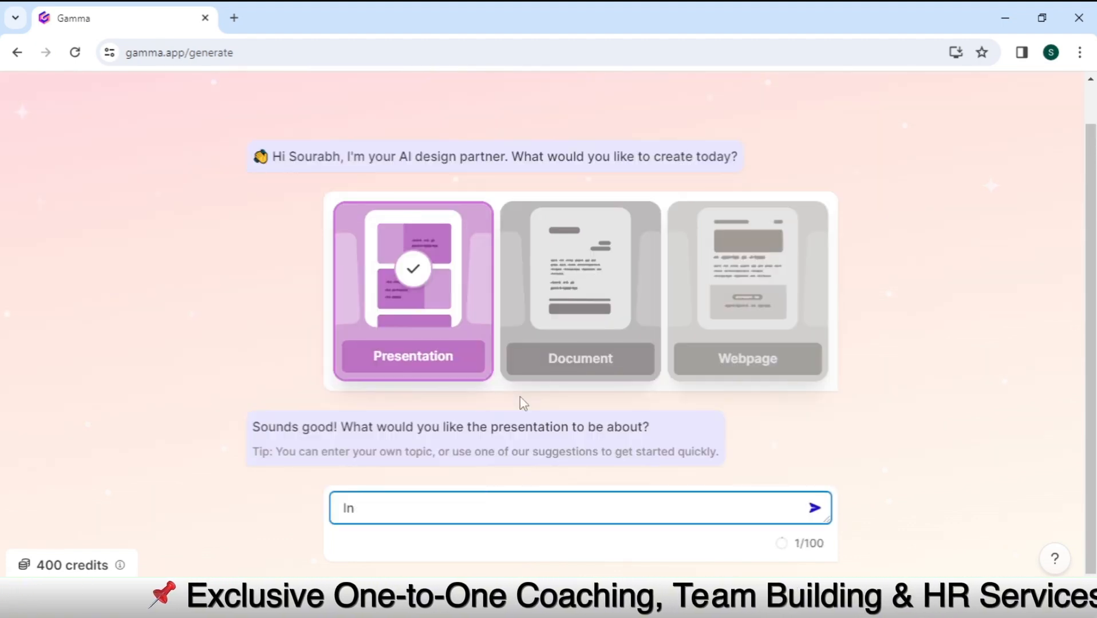
key("BackSpace")
key("BackSpace")
type("H")
key("BackSpace")
type("I")
key("BackSpace")
type("Indian ")
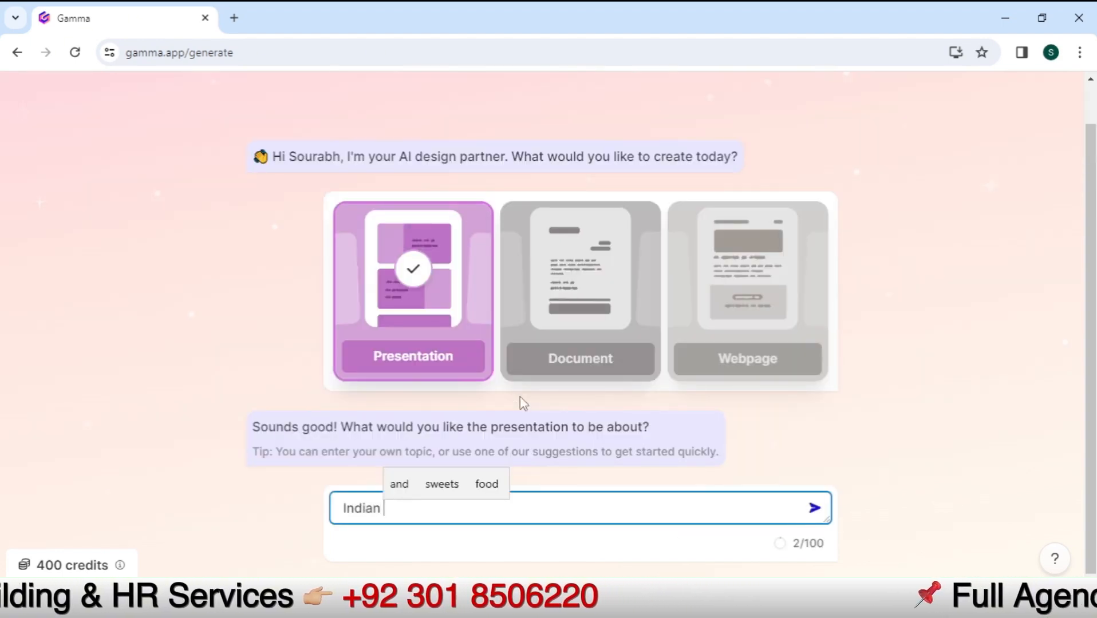
type("Econo")
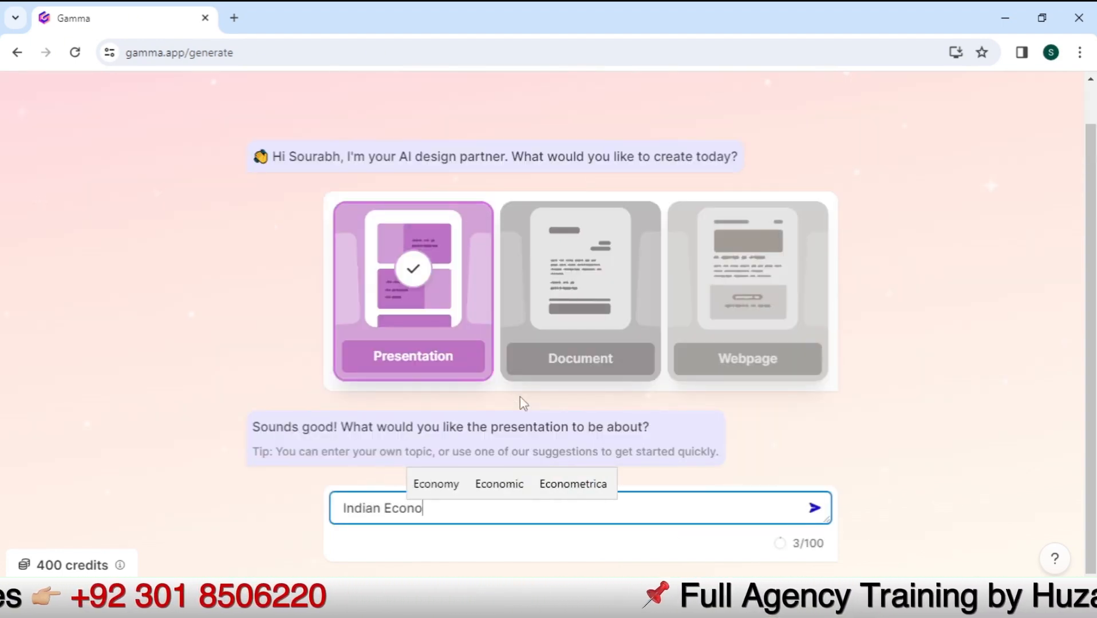
type("mic g")
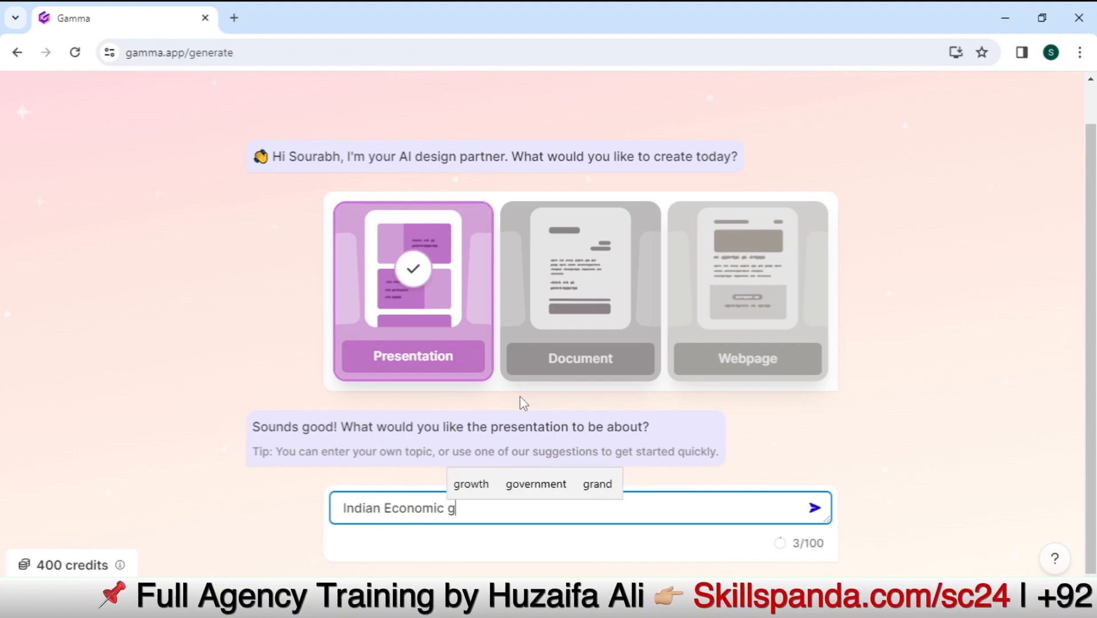
type("rowth in last ")
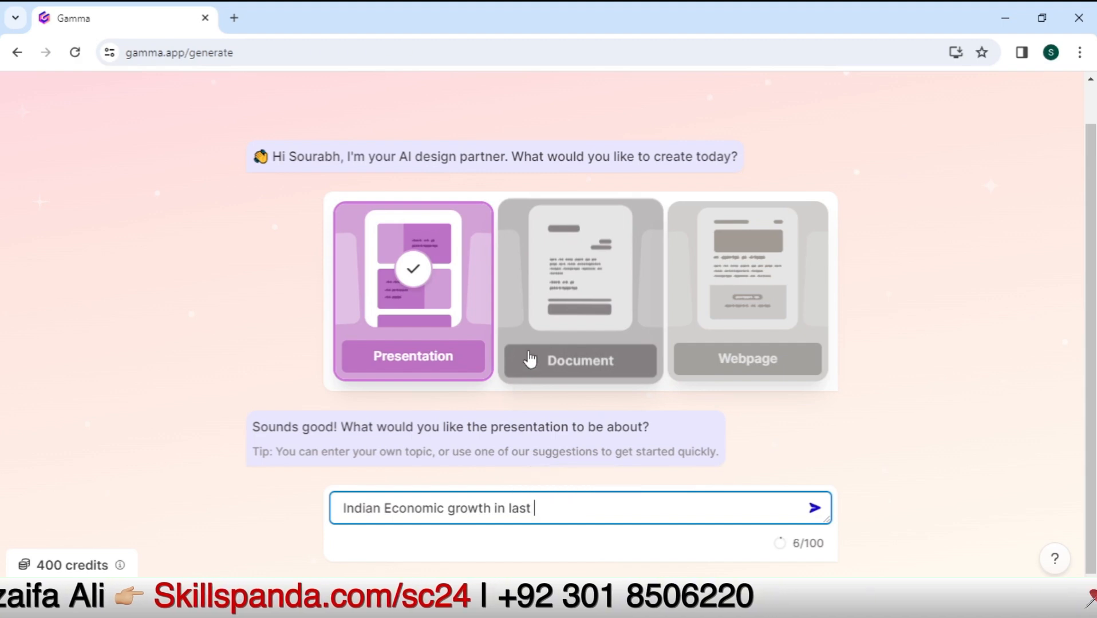
type("10 years")
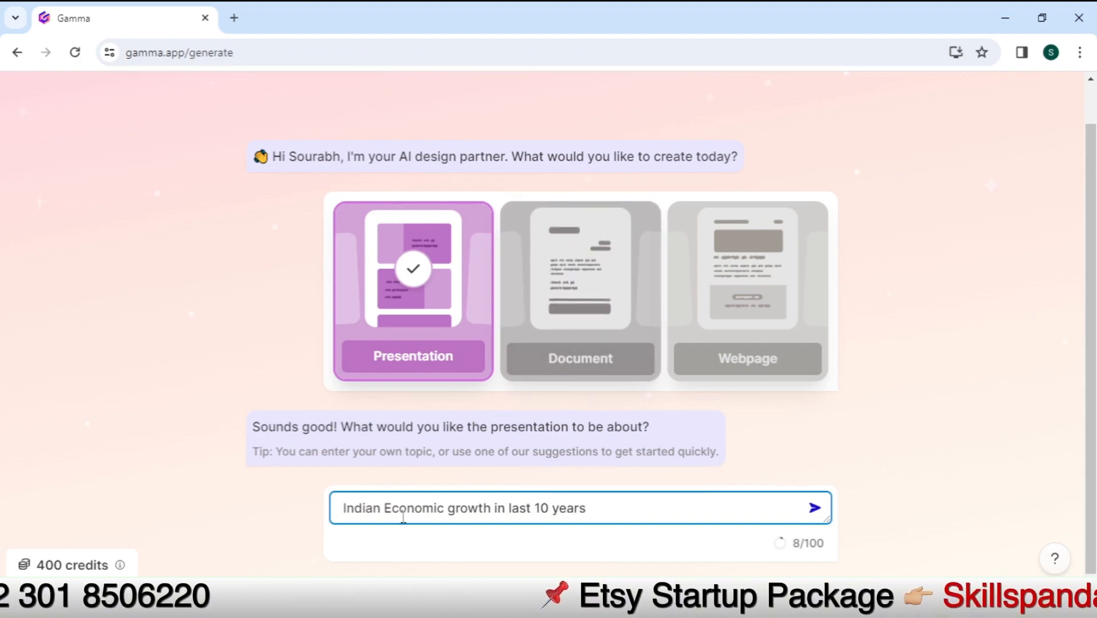
Change "Economic" to lowercase "economic" in the topic and submit it to generate an outline
left_click_drag(393, 513, 384, 512)
type("e")
left_click(591, 509)
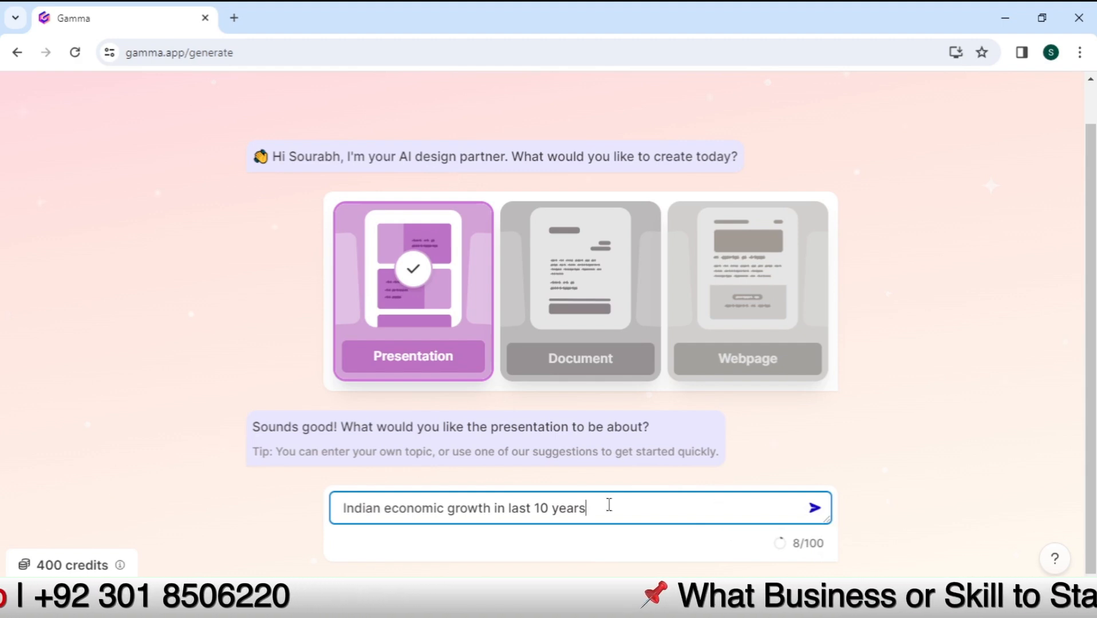
left_click_drag(617, 511, 290, 518)
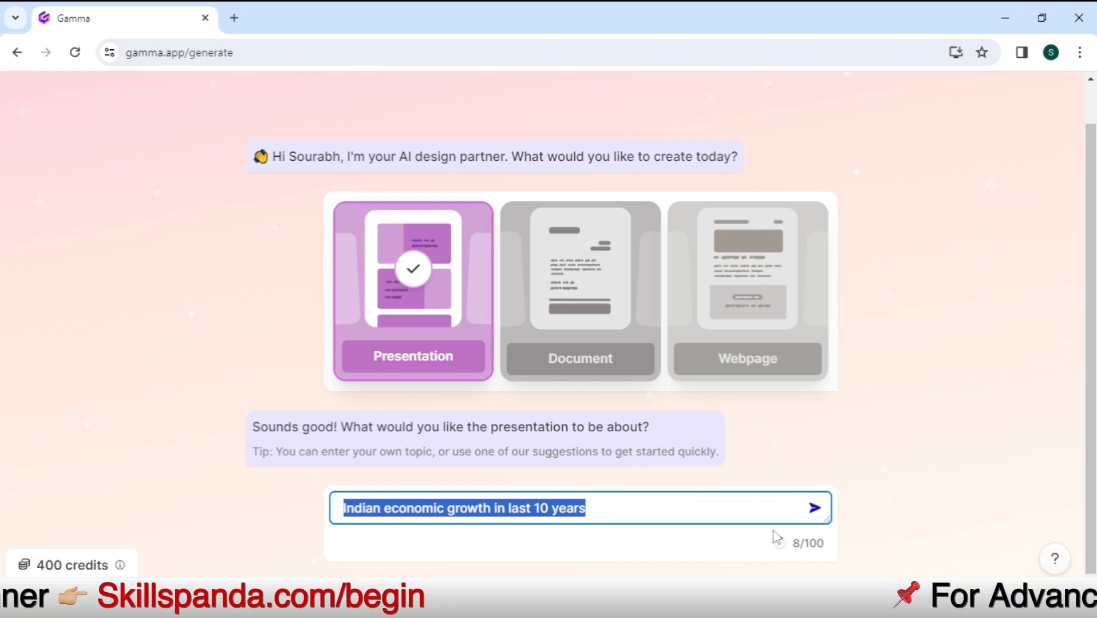
left_click(815, 509)
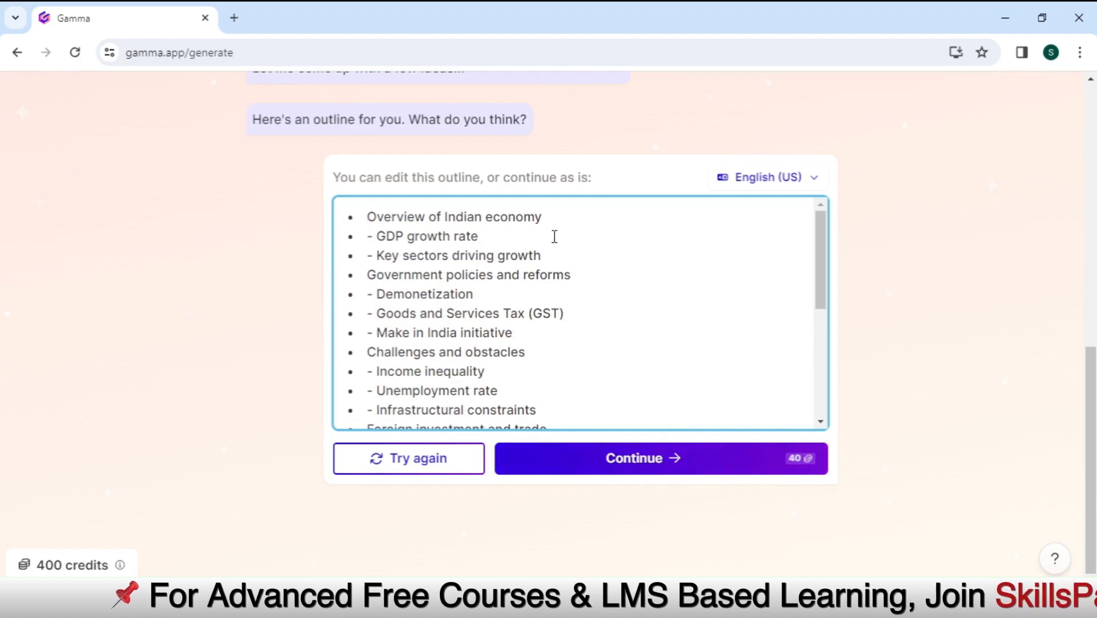
Look through the generated outline from the economy overview down to the conclusion
mouse_move(820, 246)
left_mouse_down()
mouse_move(830, 347)
mouse_move(839, 331)
mouse_move(813, 228)
left_mouse_up()
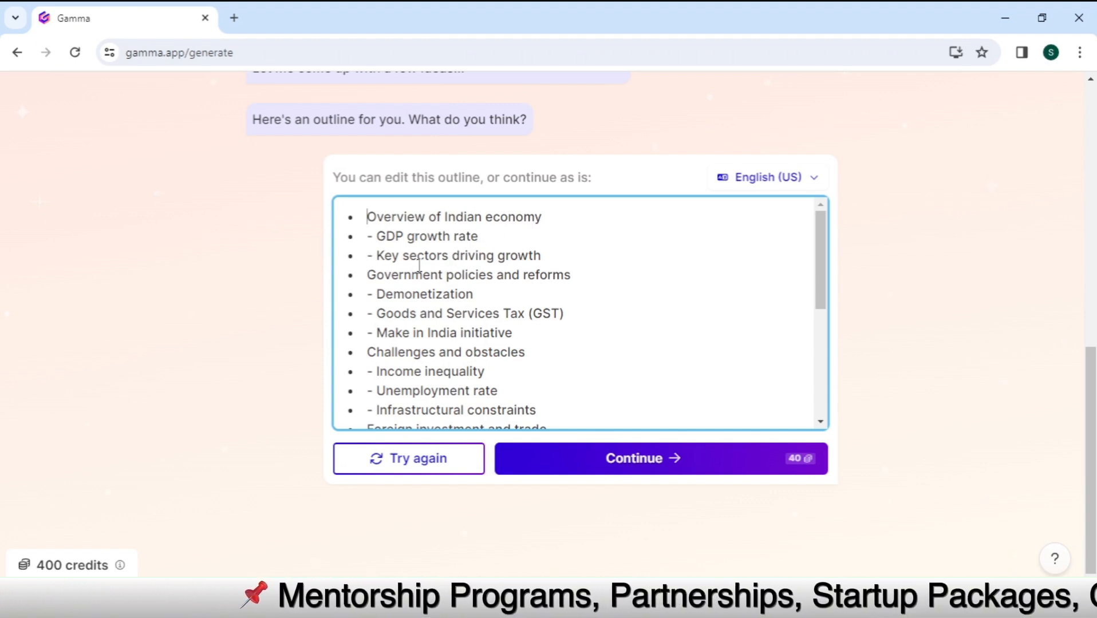
scroll(487, 298, "down", 4)
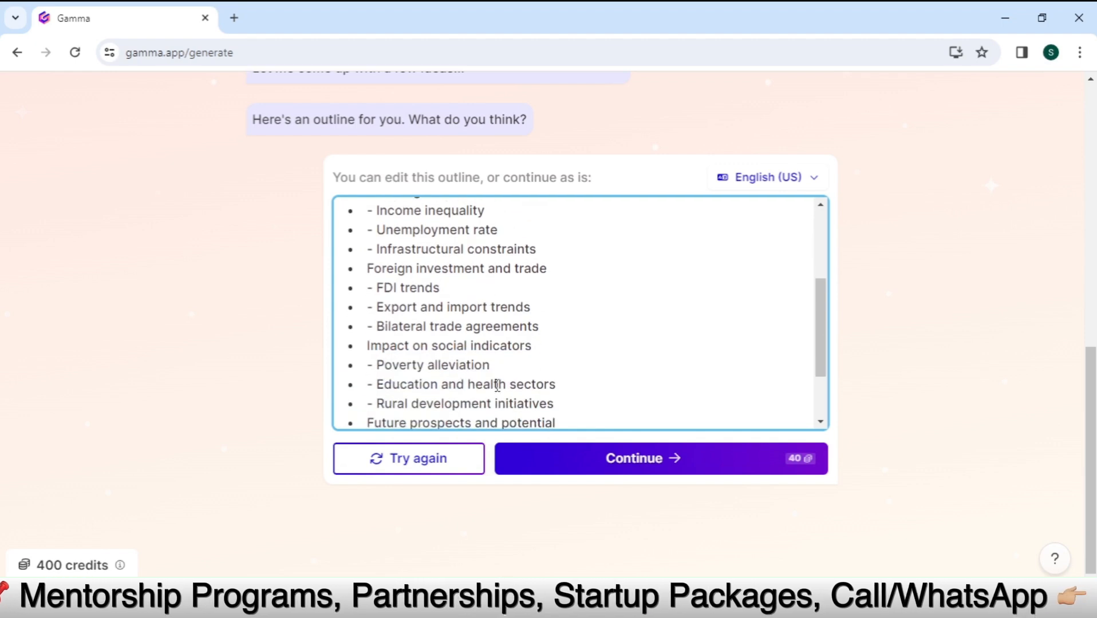
scroll(498, 385, "down", 1)
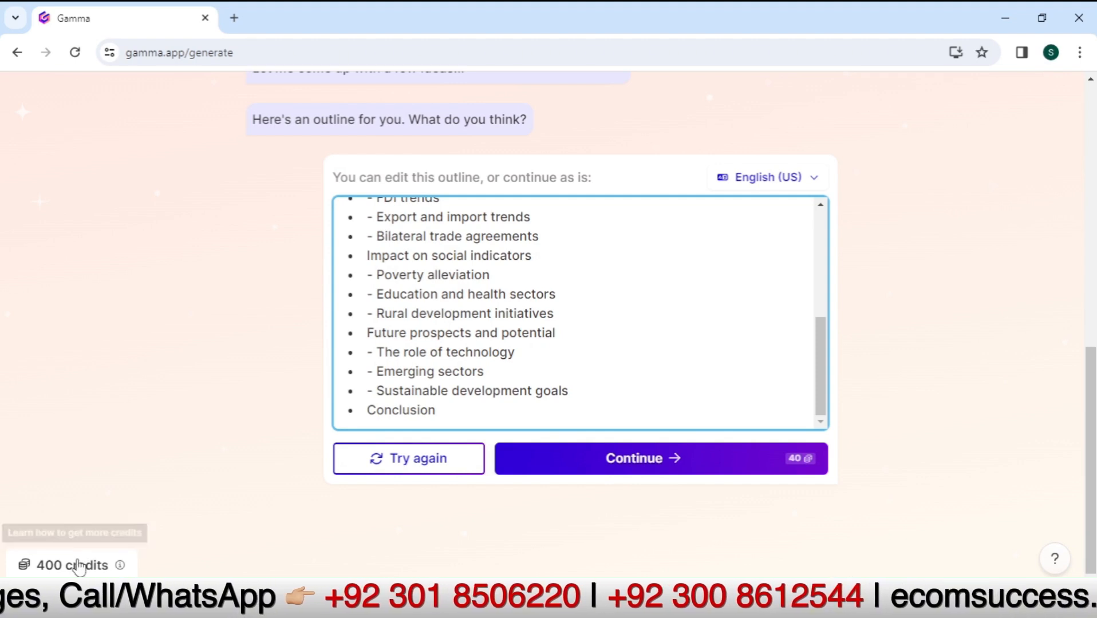
left_click_drag(818, 367, 816, 234)
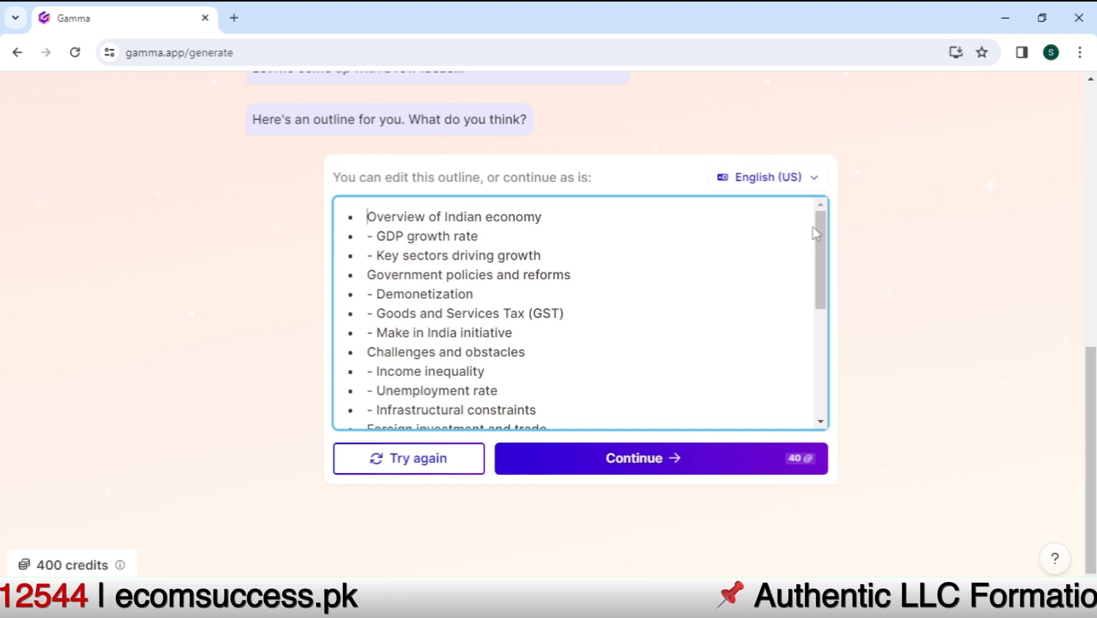
type("**")
key("BackSpace")
key("BackSpace")
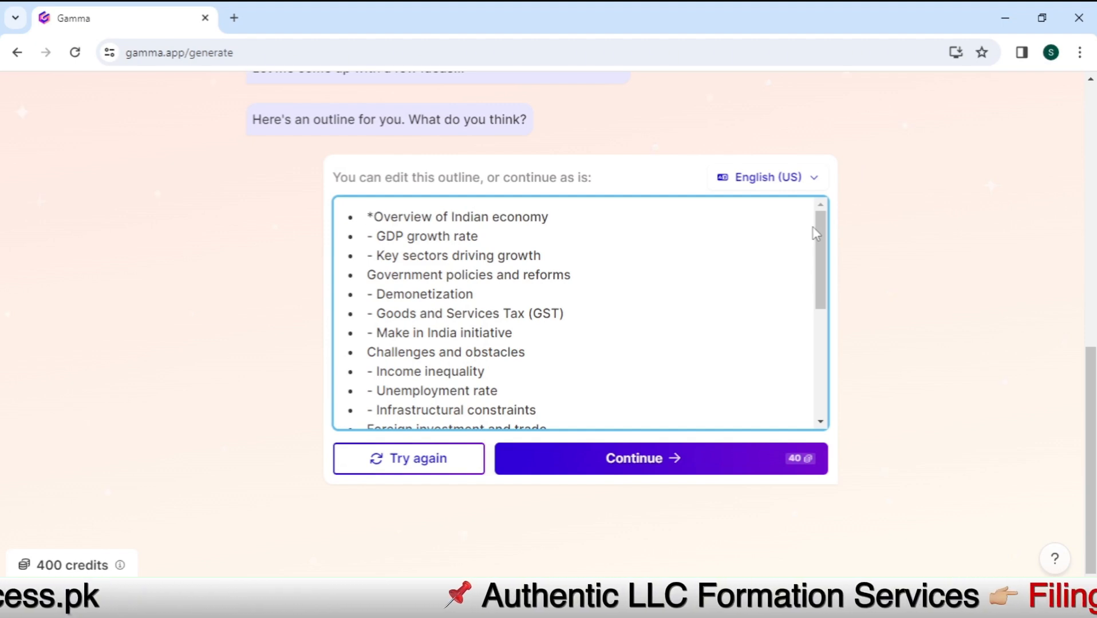
Delete the "Demonetization" line under "Government policies and reforms" from the outline, leaving no blank line
left_click_drag(821, 284, 825, 395)
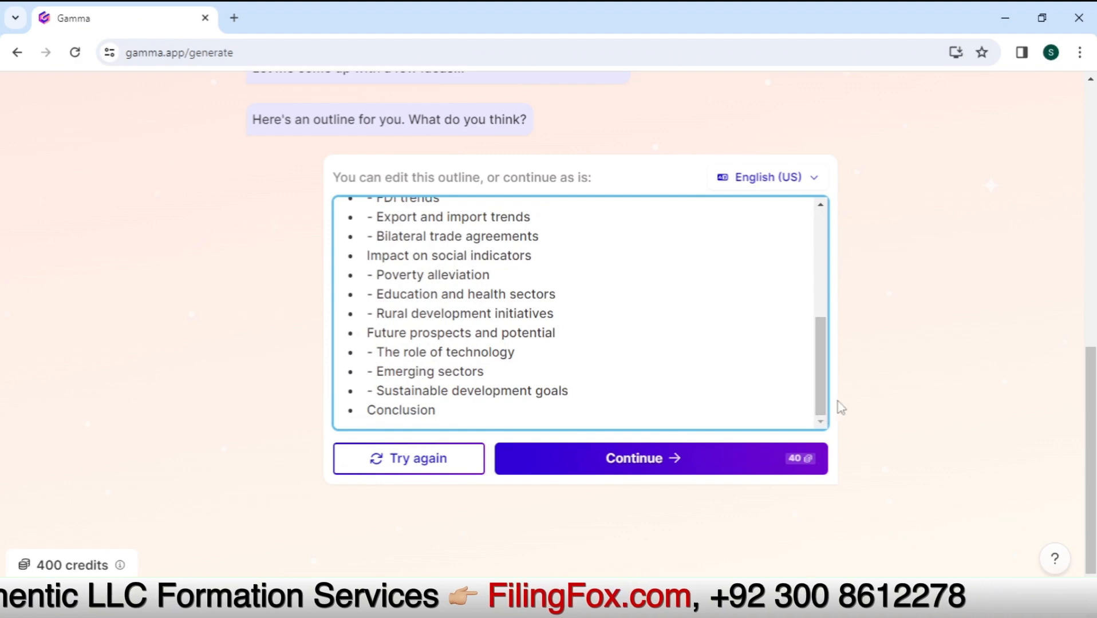
scroll(850, 397, "up", 1)
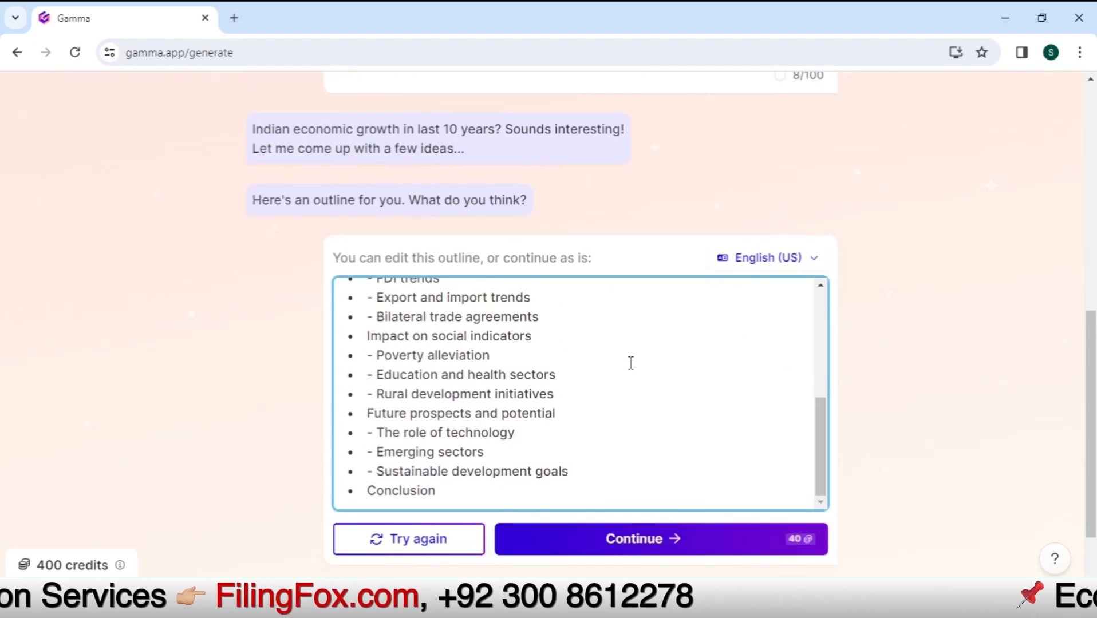
scroll(604, 419, "down", 2)
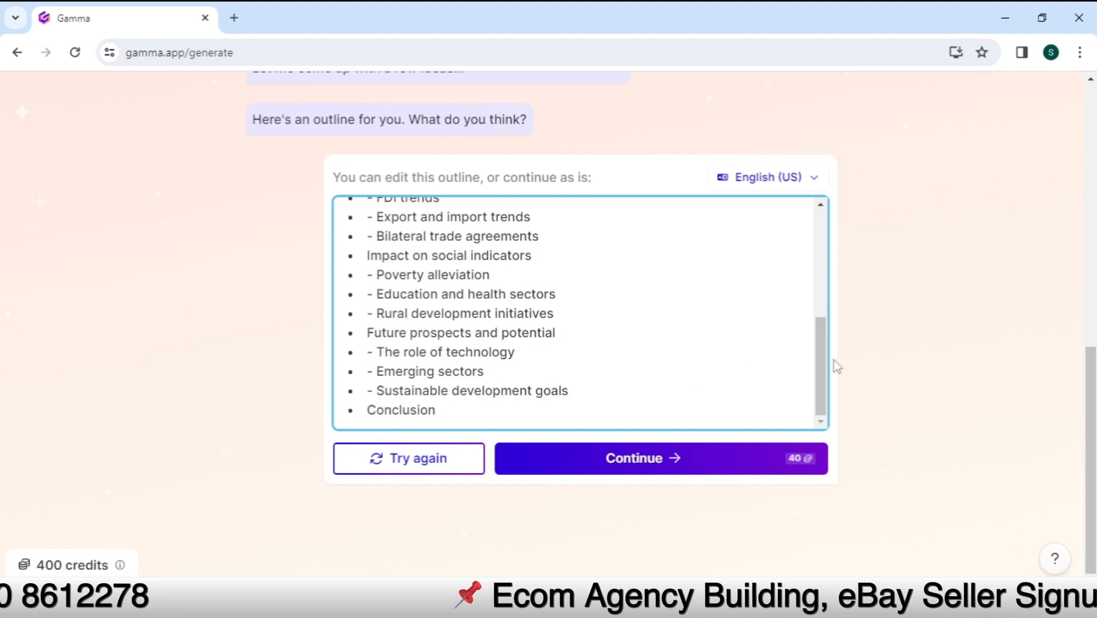
left_click_drag(824, 362, 801, 229)
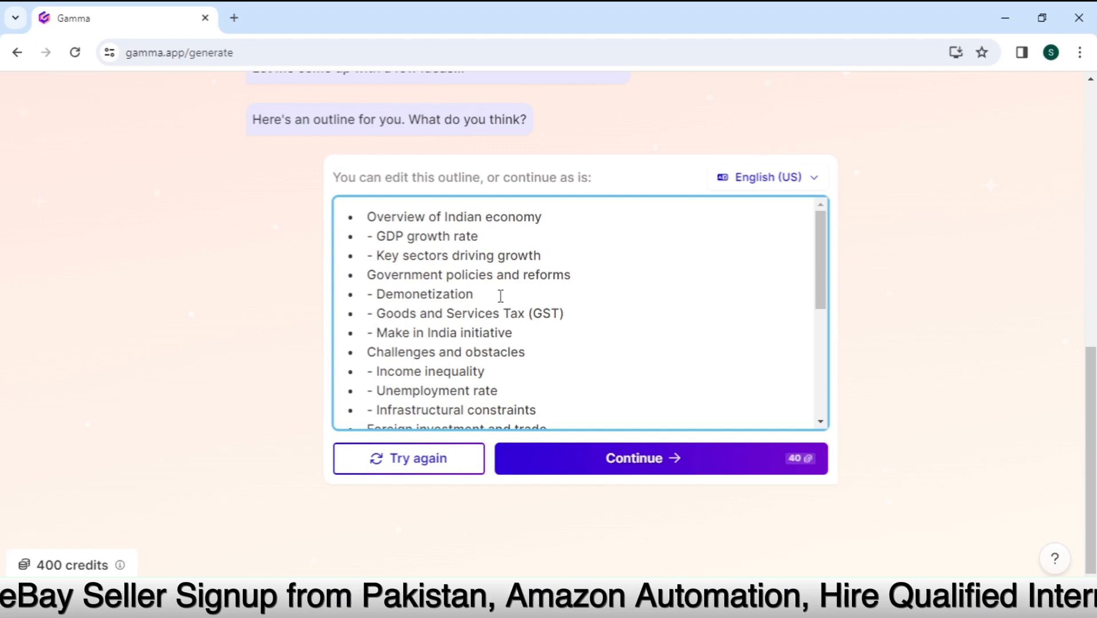
left_click_drag(488, 301, 353, 303)
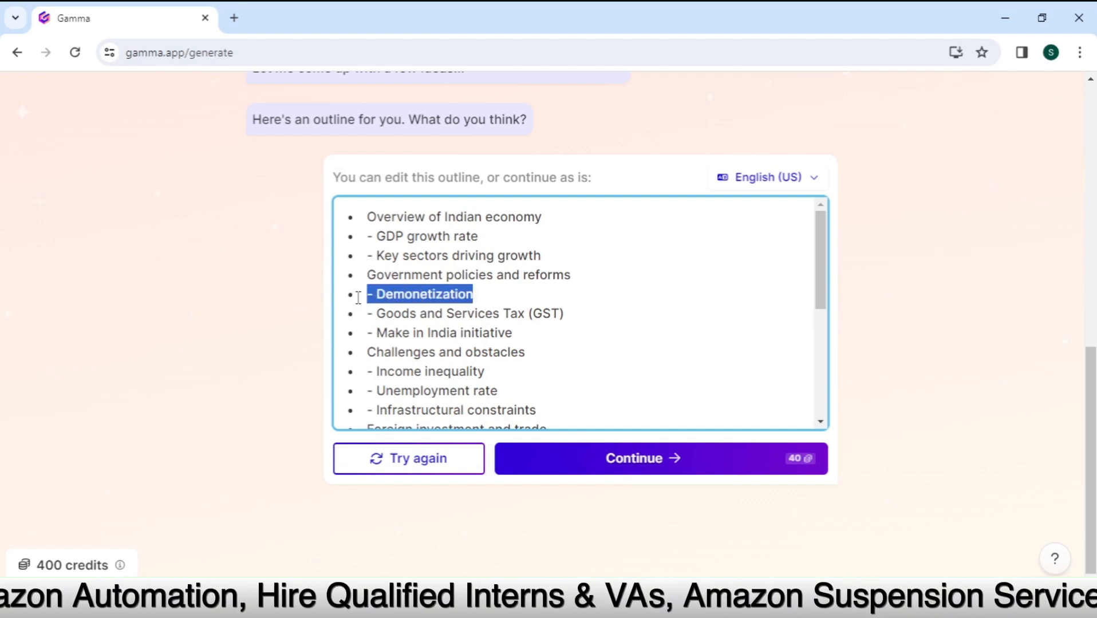
key("BackSpace")
key("Return")
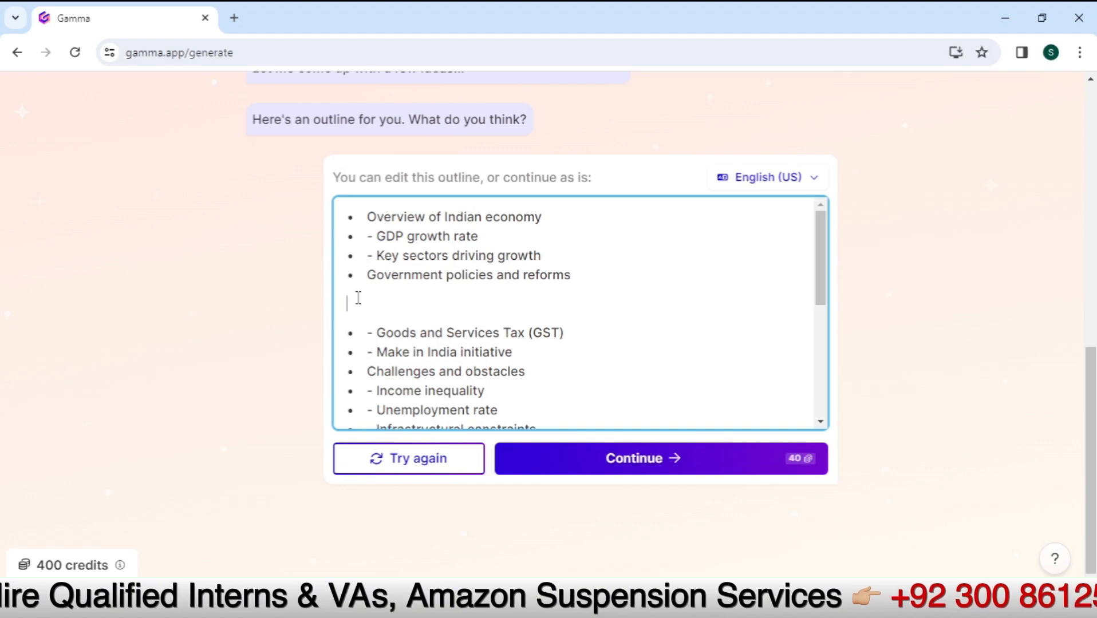
key("BackSpace")
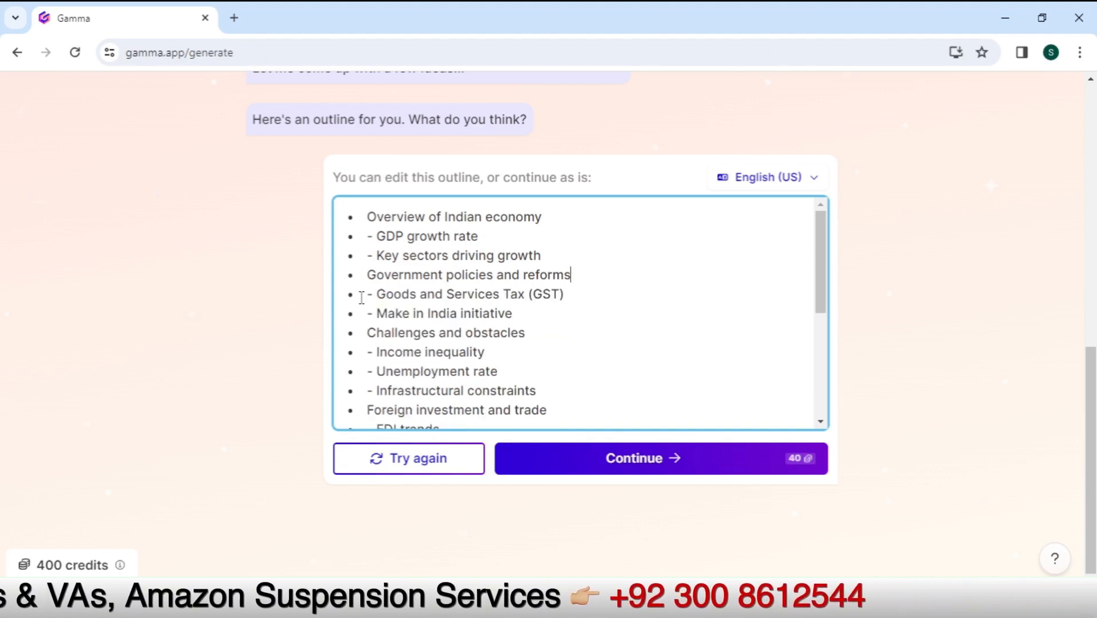
scroll(459, 295, "down", 4)
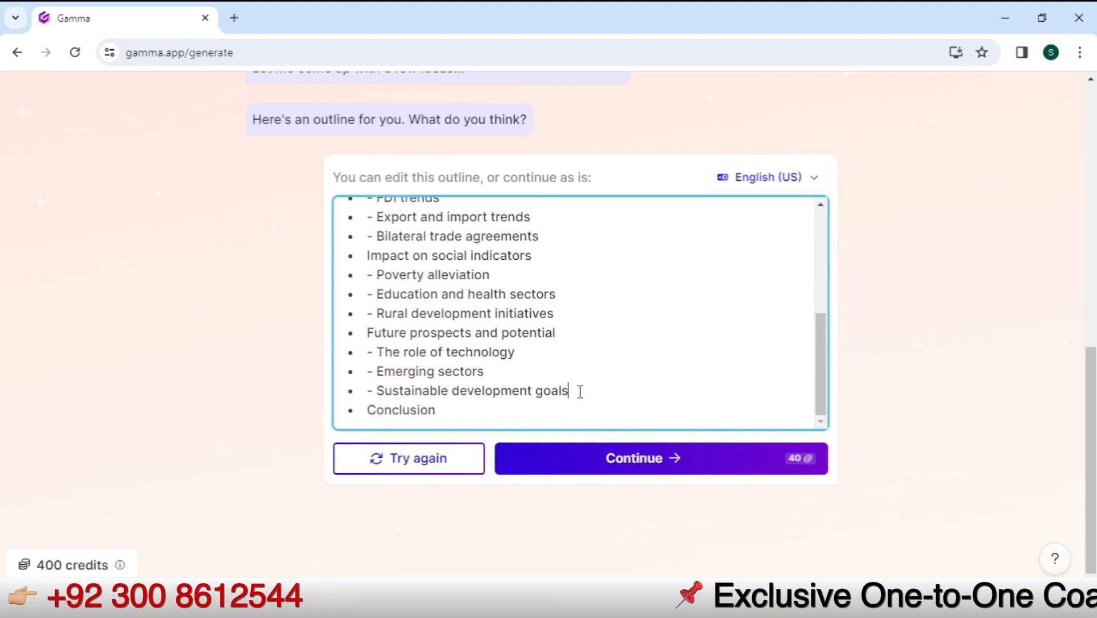
scroll(579, 393, "up", 4)
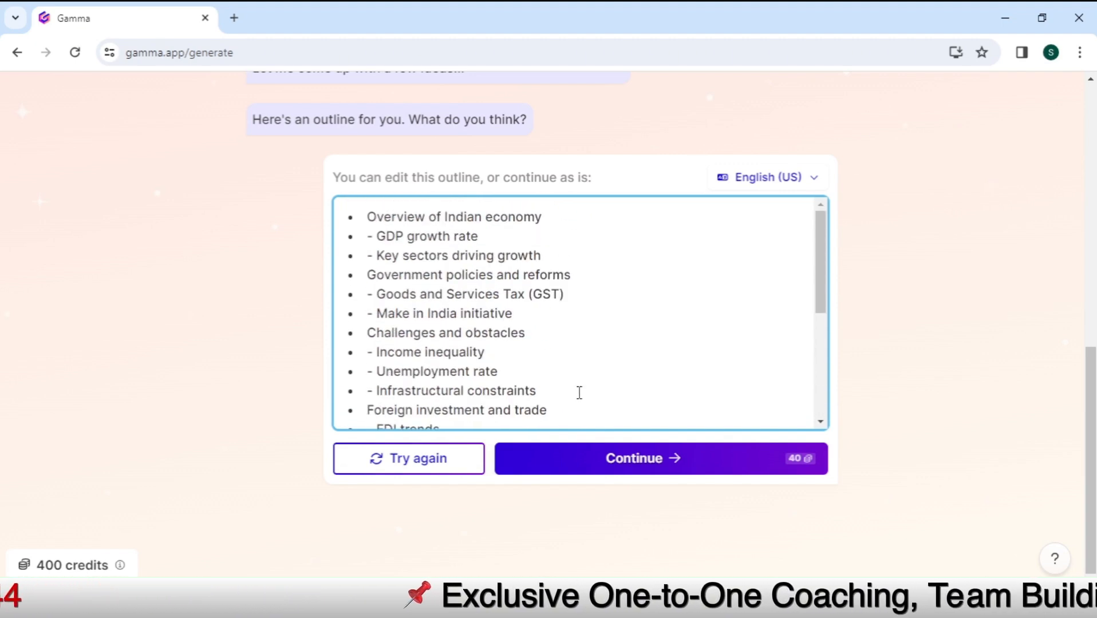
scroll(580, 392, "down", 2)
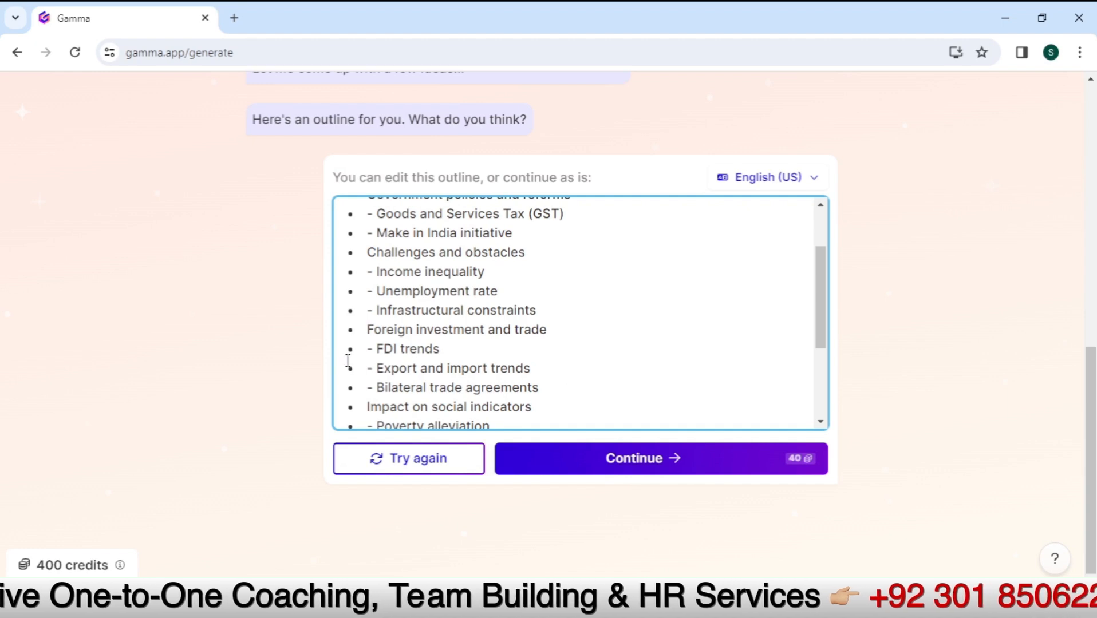
left_click(370, 337)
type("-")
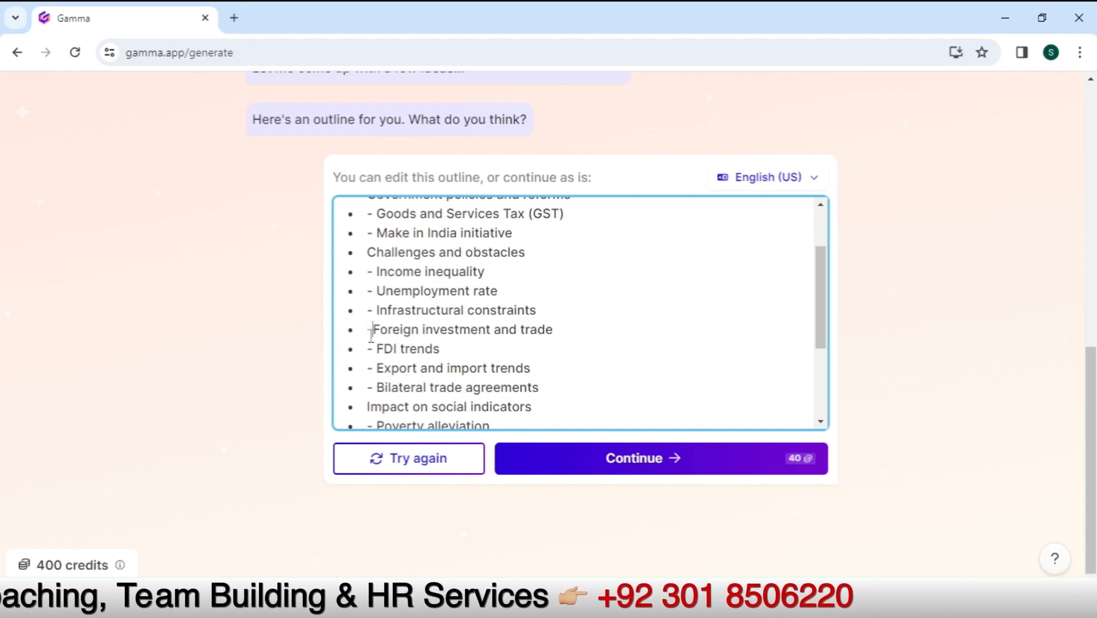
key("BackSpace")
type("-")
key("BackSpace")
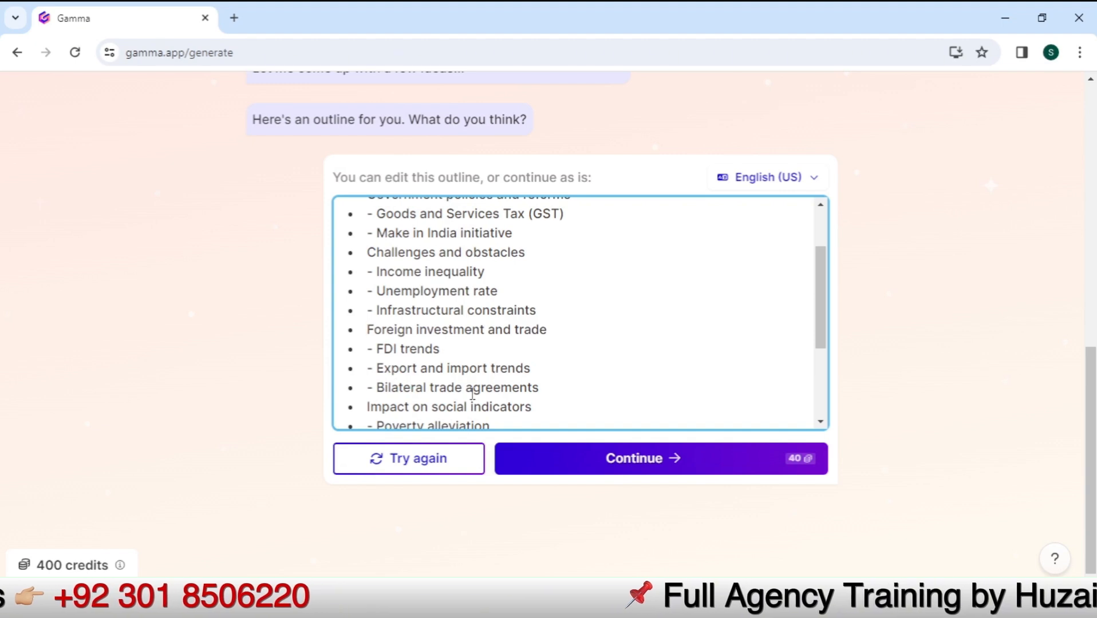
Review the edited outline from the economy overview to the conclusion, and accept it to continue to theme selection
scroll(471, 393, "up", 3)
scroll(509, 252, "down", 5)
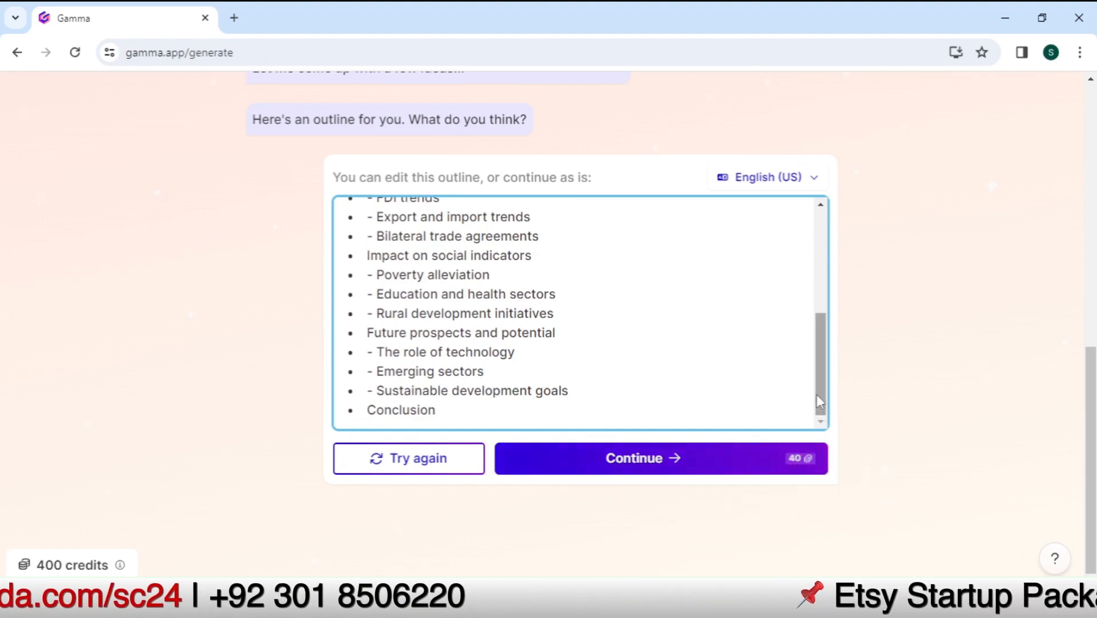
scroll(802, 304, "up", 4)
scroll(838, 313, "down", 5)
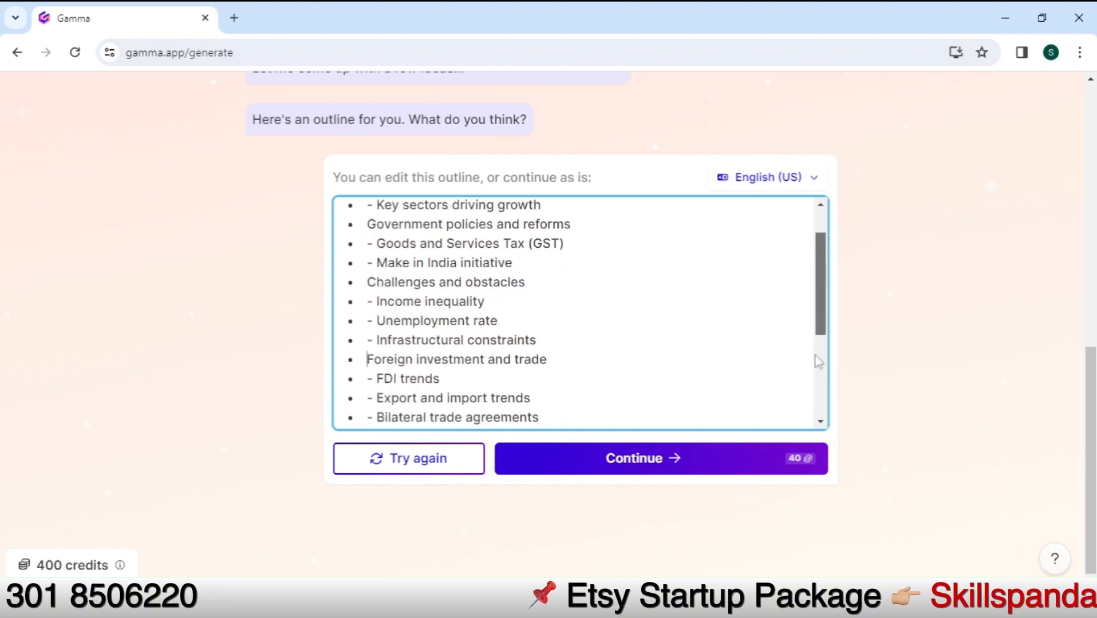
key("BackSpace")
key("BackSpace")
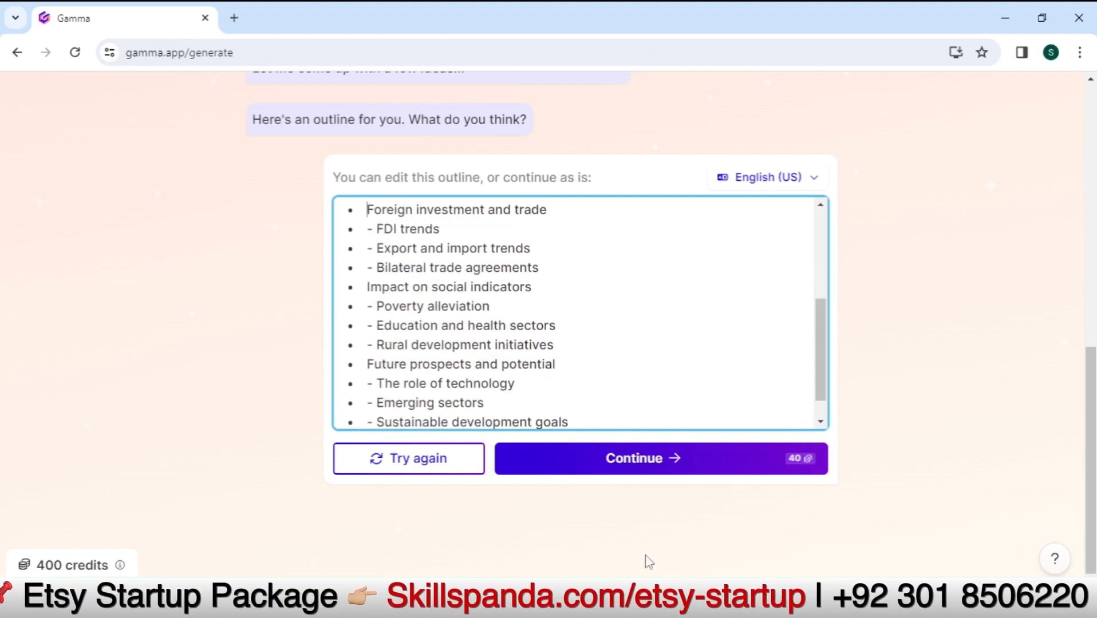
scroll(828, 360, "up", 2)
scroll(843, 275, "up", 2)
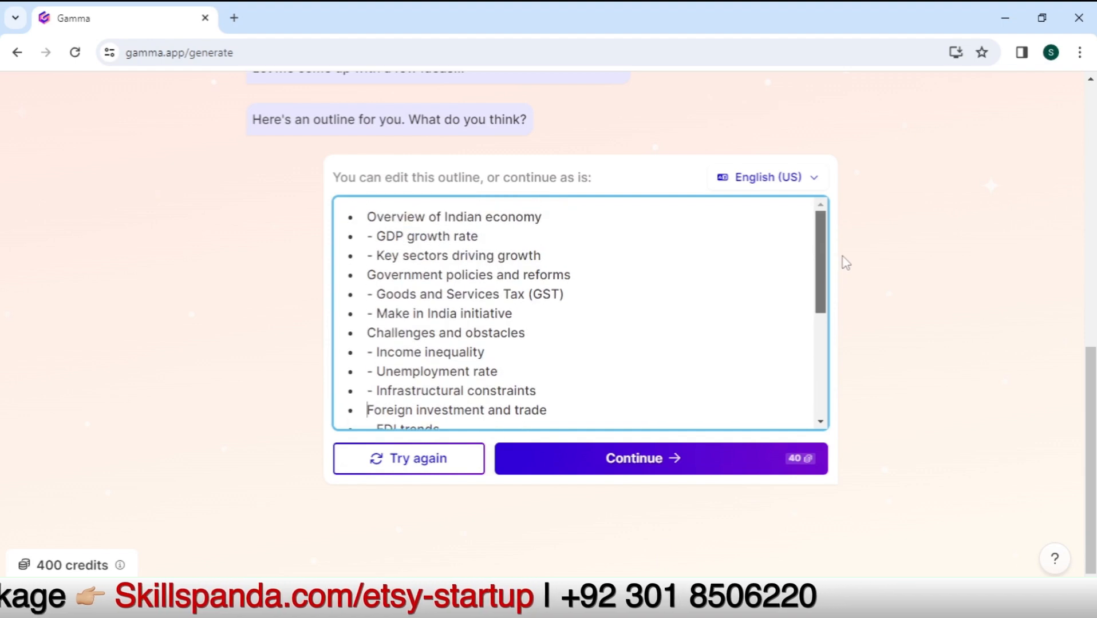
scroll(845, 320, "down", 5)
scroll(846, 393, "up", 5)
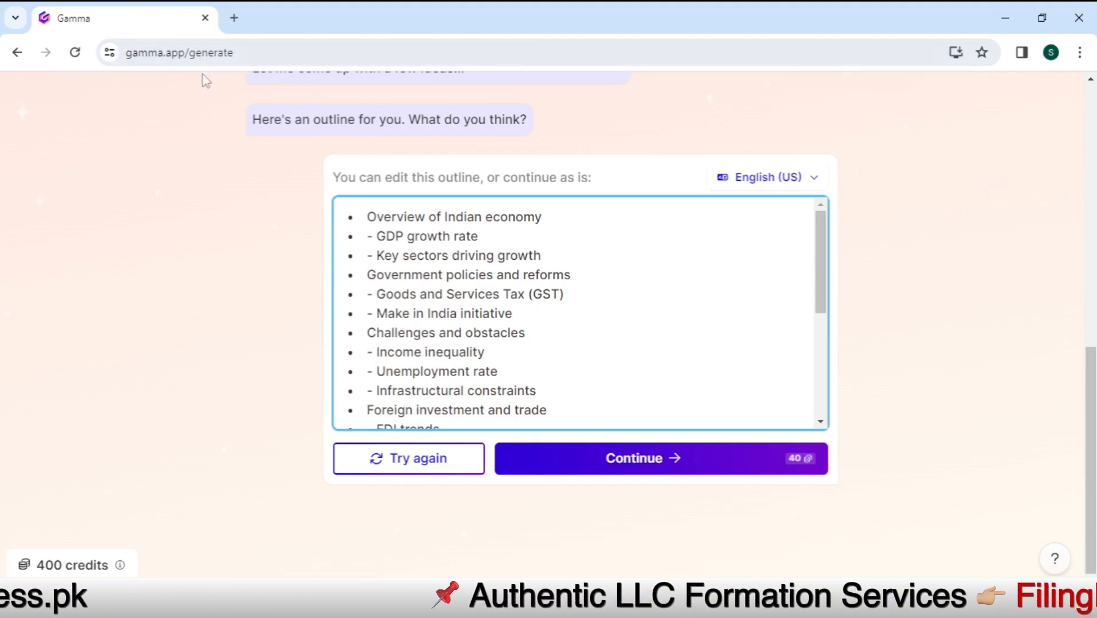
left_click_drag(1091, 437, 1036, 525)
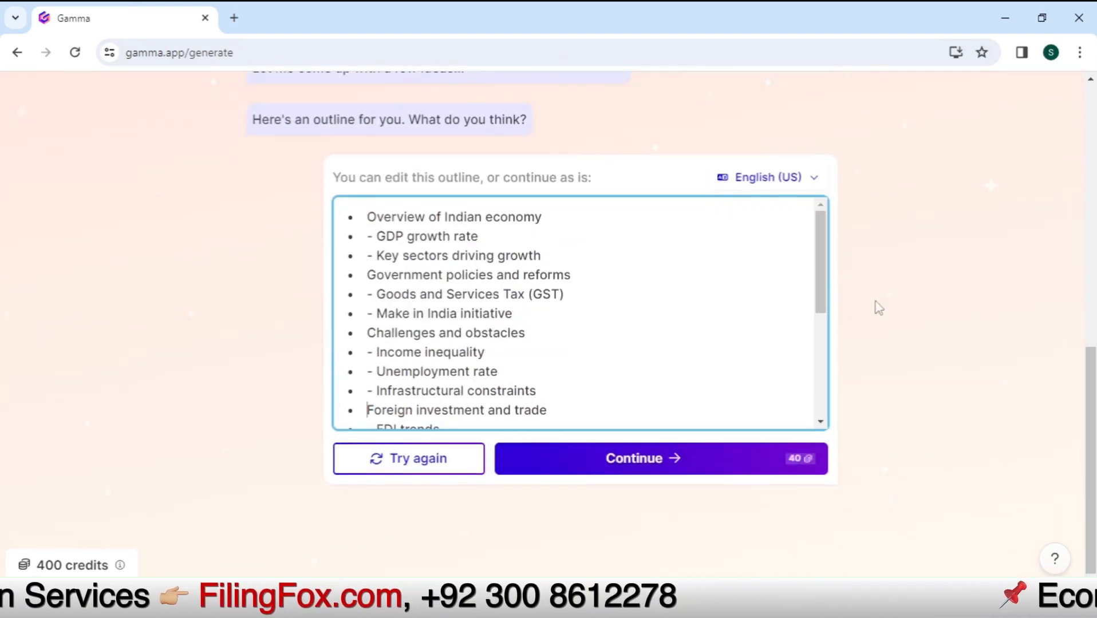
left_click_drag(829, 281, 834, 388)
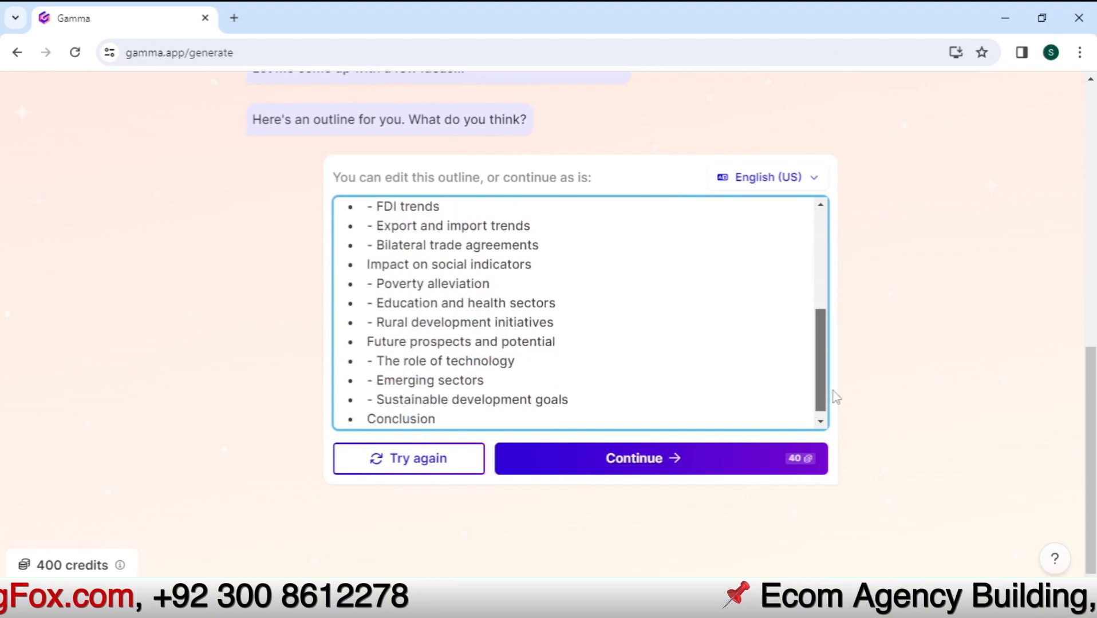
scroll(752, 275, "up", 5)
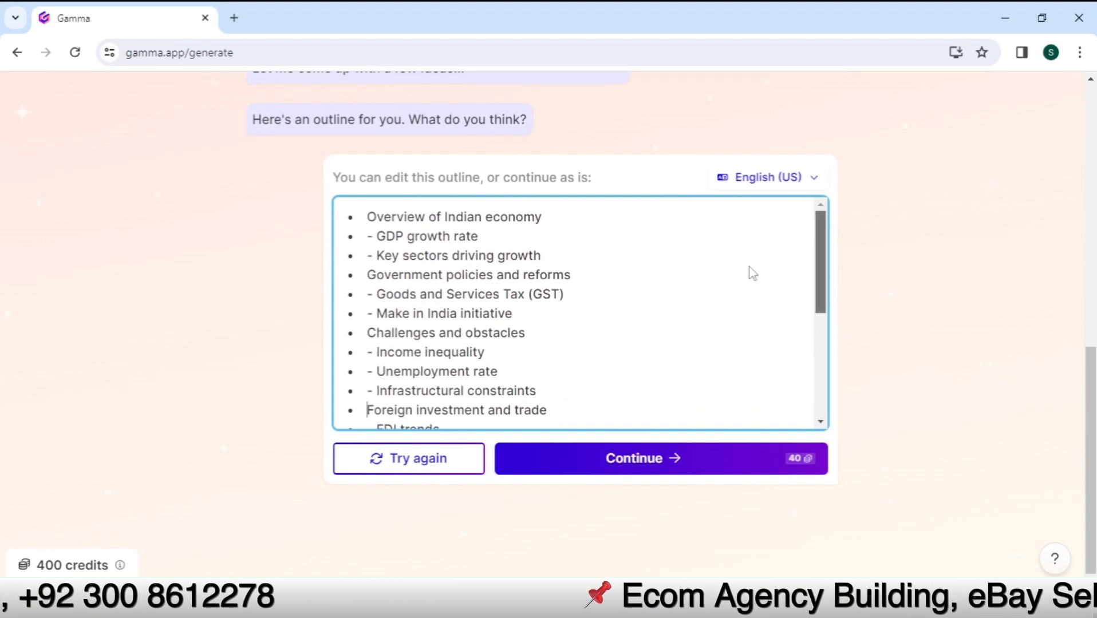
left_click(647, 461)
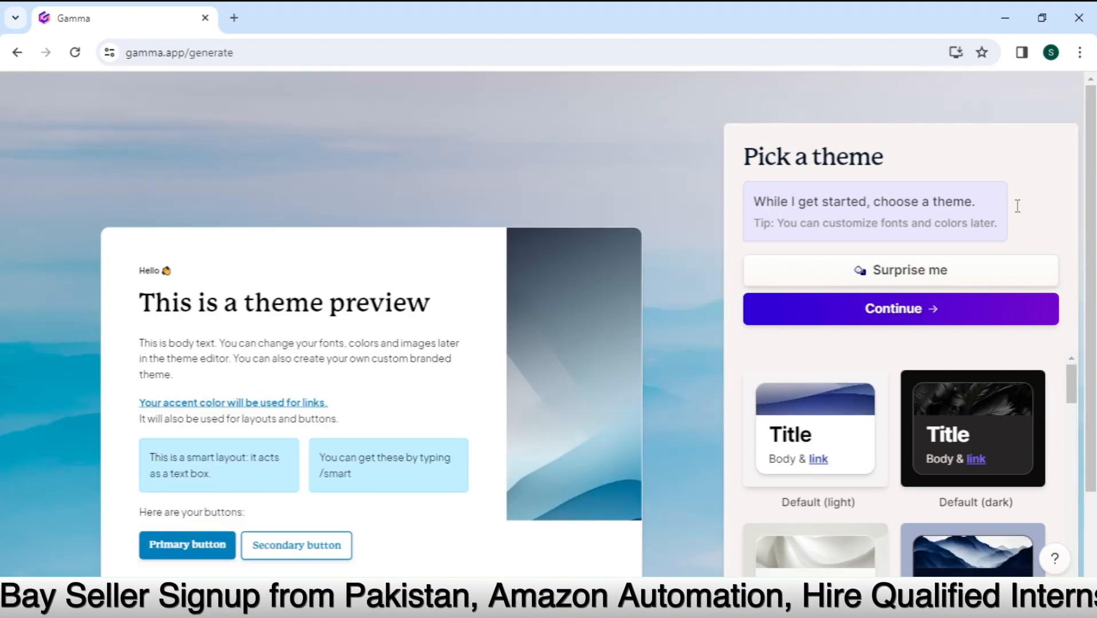
Look through the available presentation themes, from Default (light) down to Tranquil
mouse_move(1093, 216)
left_mouse_down()
mouse_move(1095, 284)
mouse_move(1096, 201)
left_mouse_up()
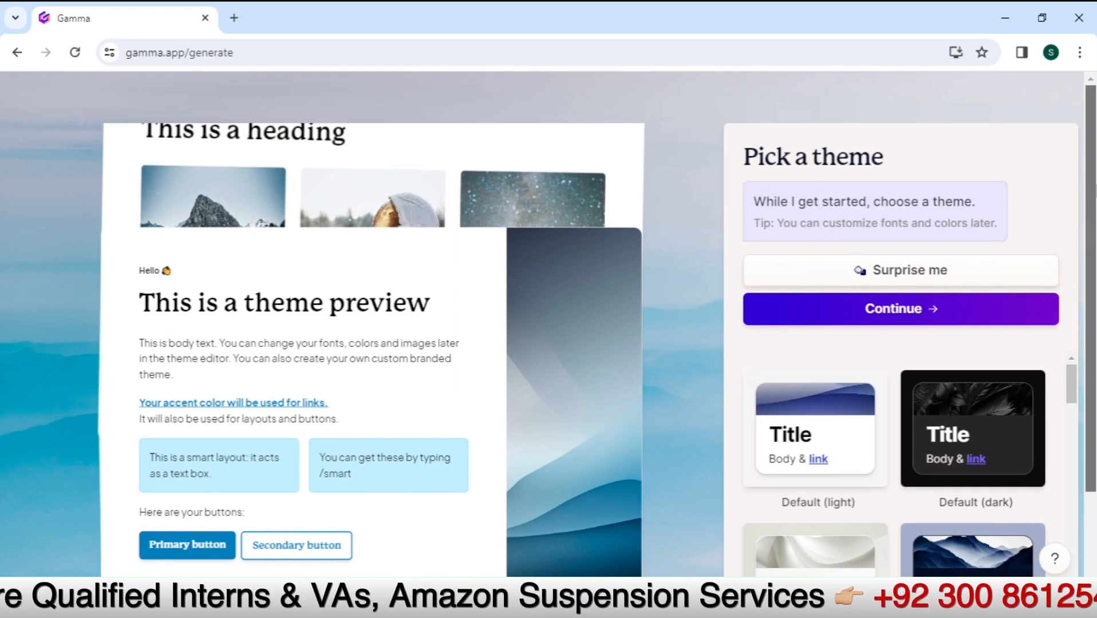
left_click_drag(1095, 195, 1094, 261)
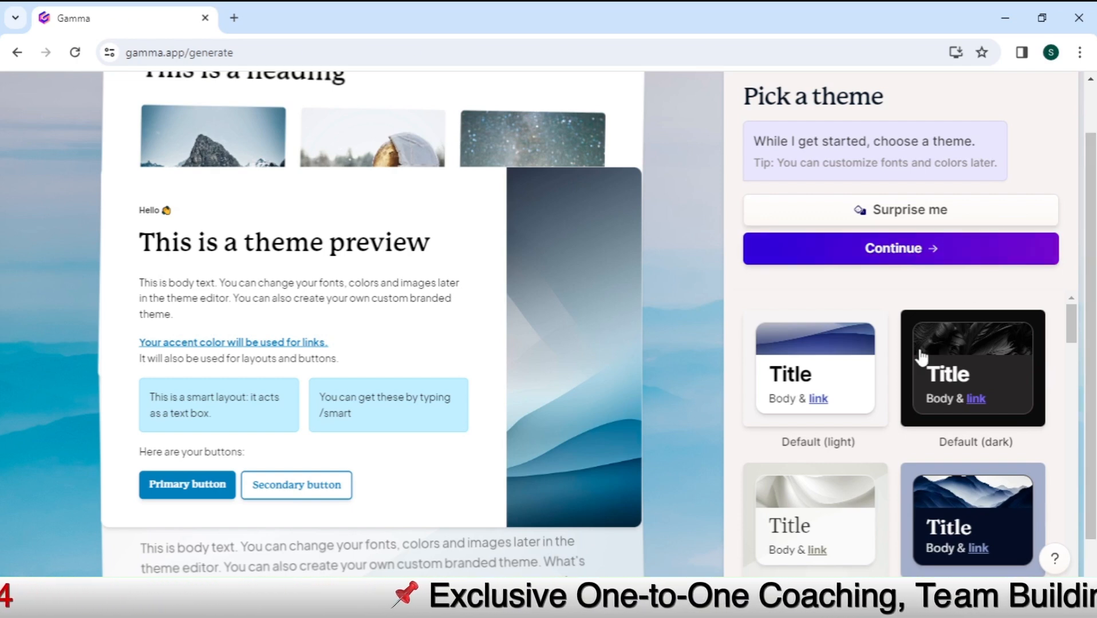
scroll(918, 402, "up", 1)
scroll(918, 402, "down", 1)
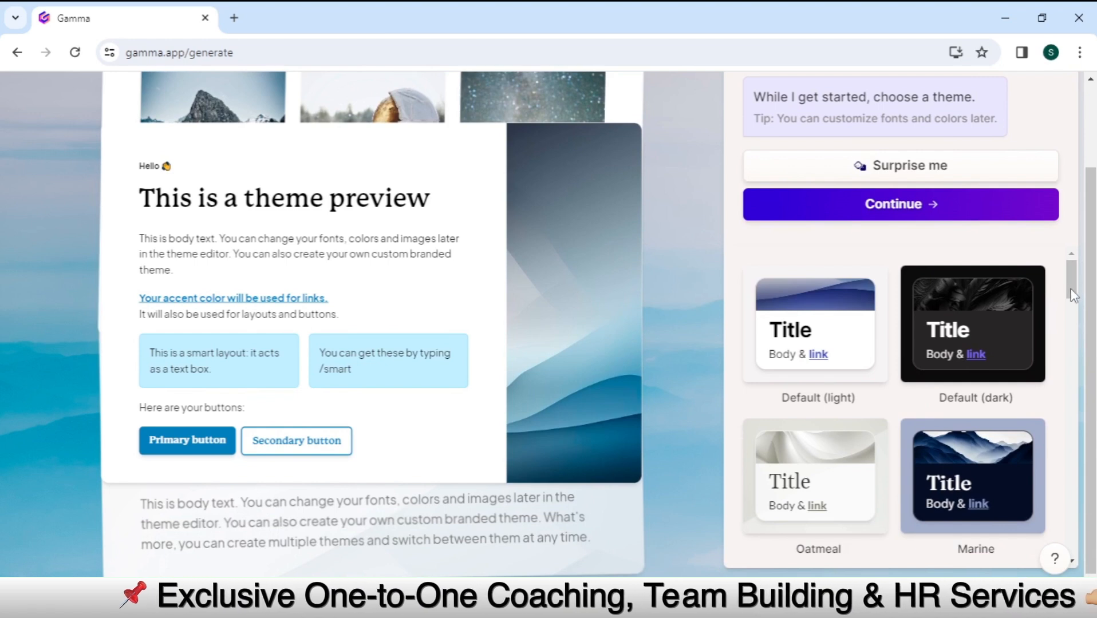
left_click(1075, 317)
left_click_drag(1075, 317, 1079, 350)
scroll(1079, 395, "down", 1)
scroll(1077, 420, "down", 8)
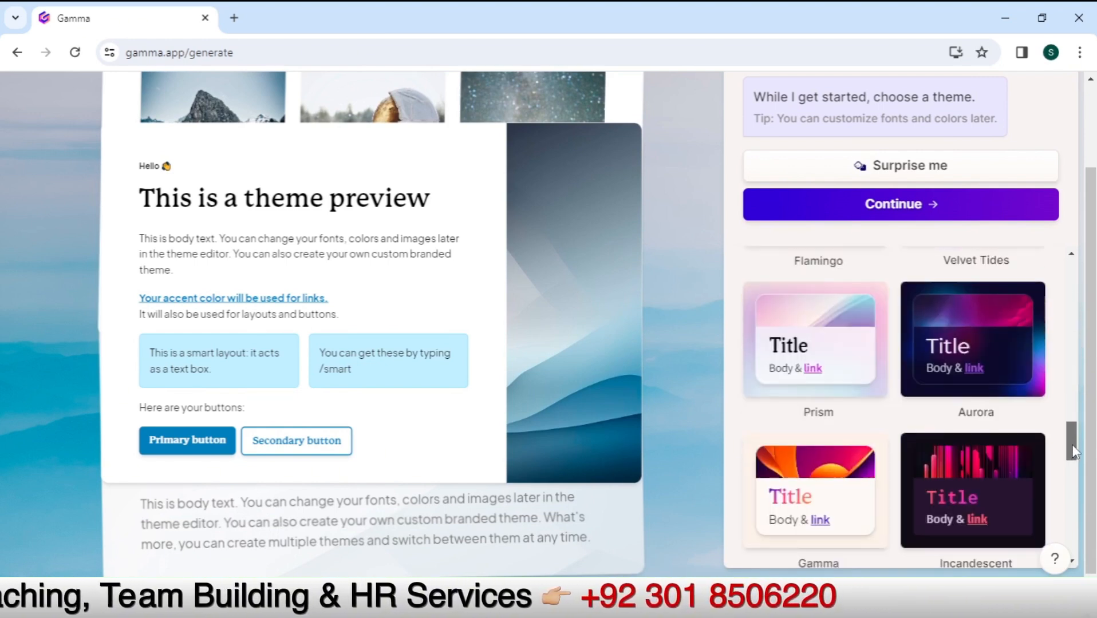
scroll(1075, 533, "down", 3)
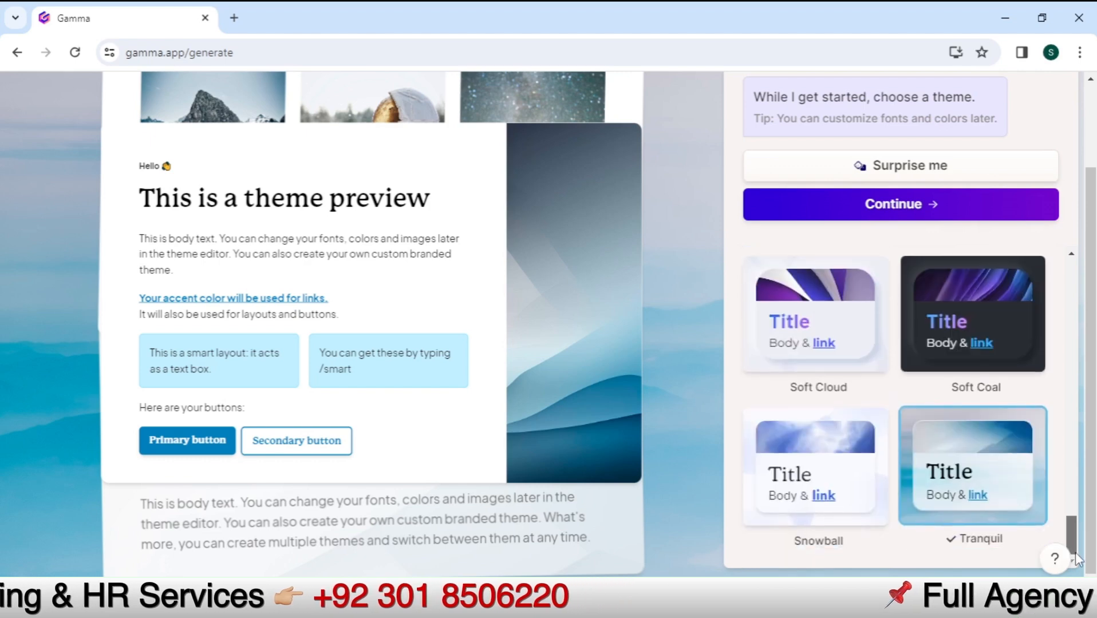
scroll(1082, 487, "up", 10)
scroll(1077, 443, "up", 6)
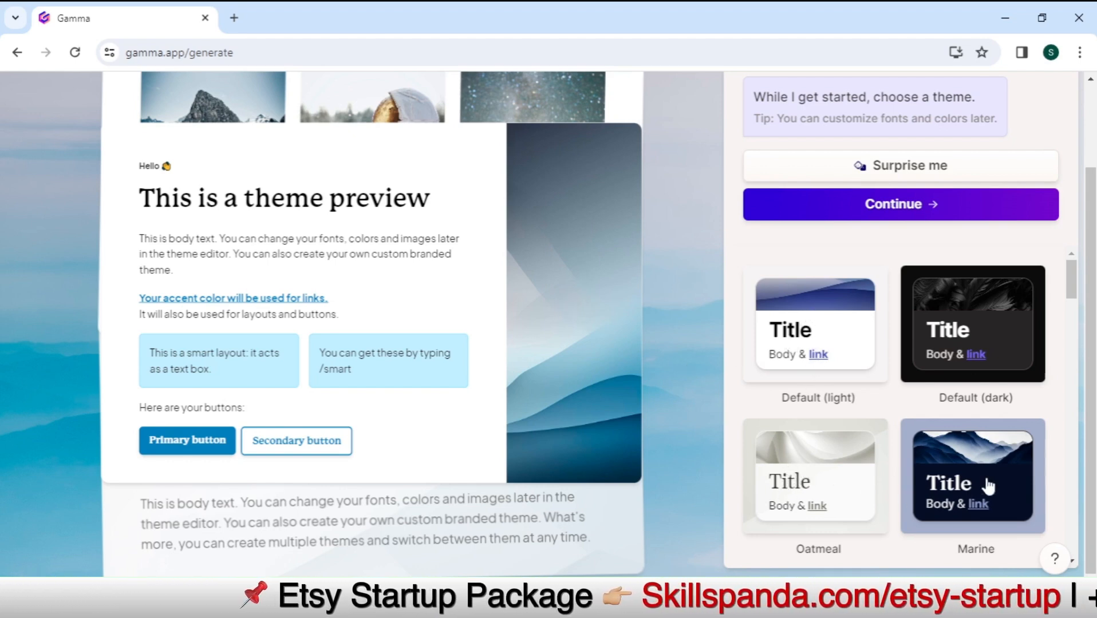
scroll(989, 486, "down", 4)
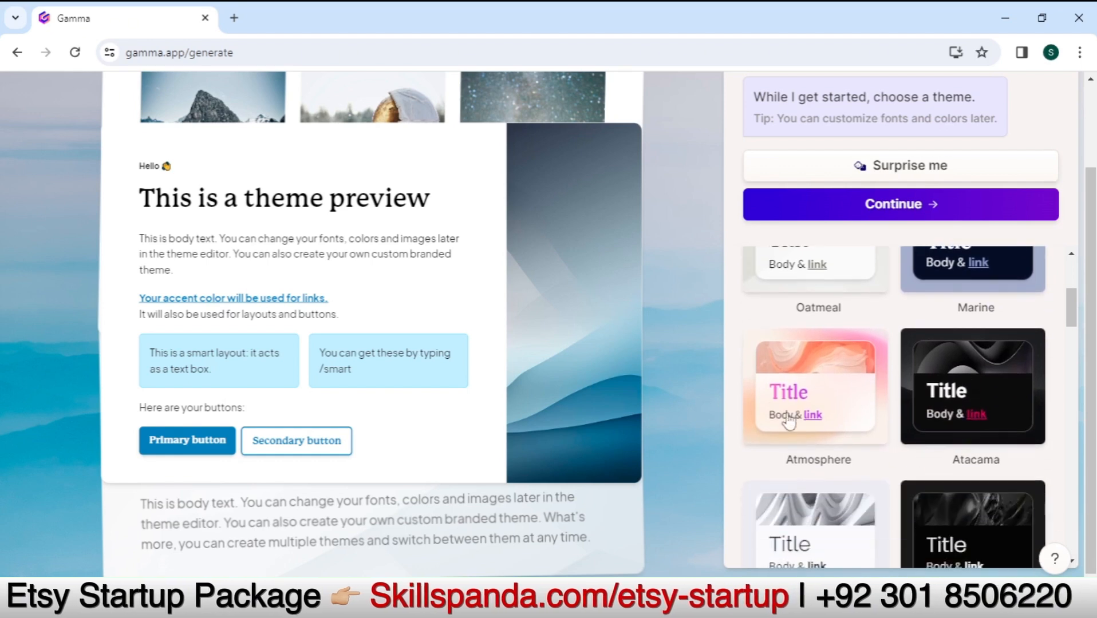
scroll(973, 424, "down", 3)
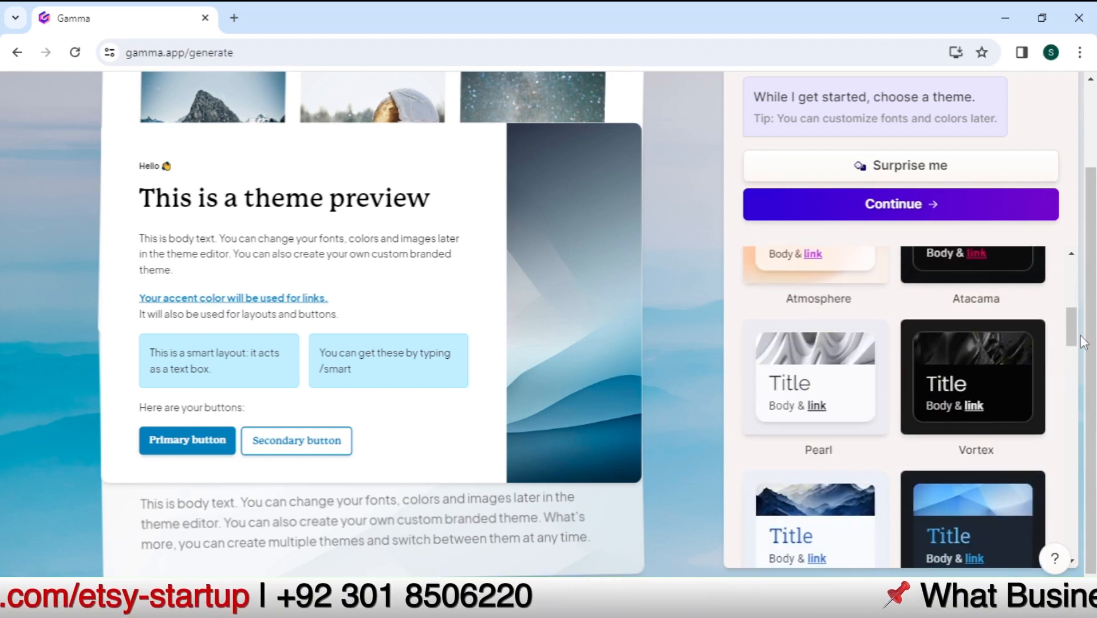
left_click_drag(1071, 320, 1077, 259)
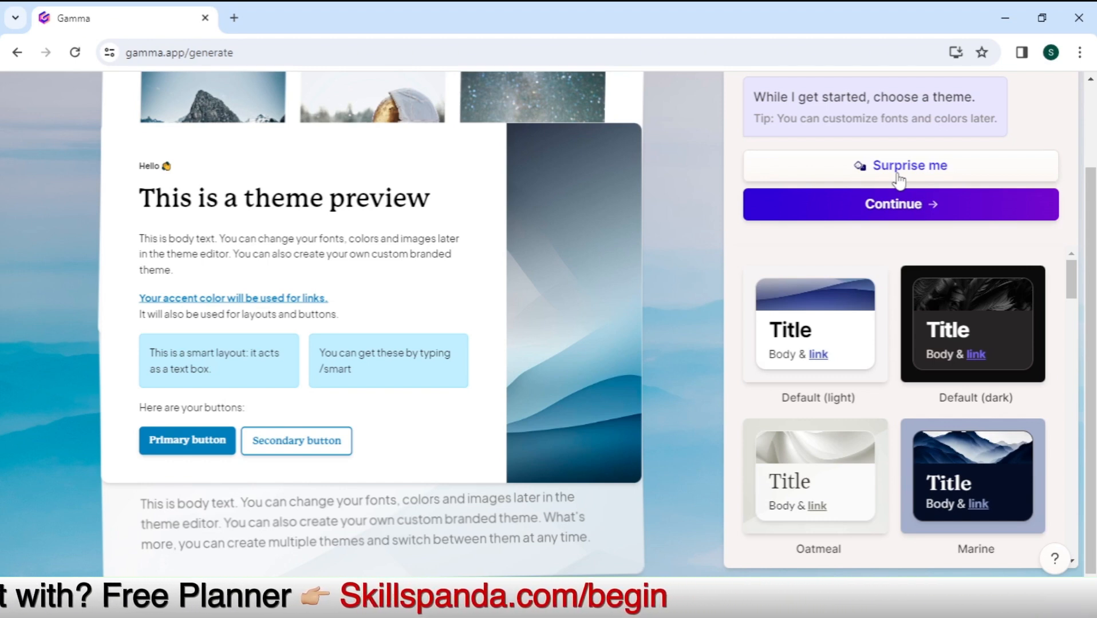
Select the Default (dark) theme after comparing it with Default (light), and generate the presentation with it
left_click(977, 332)
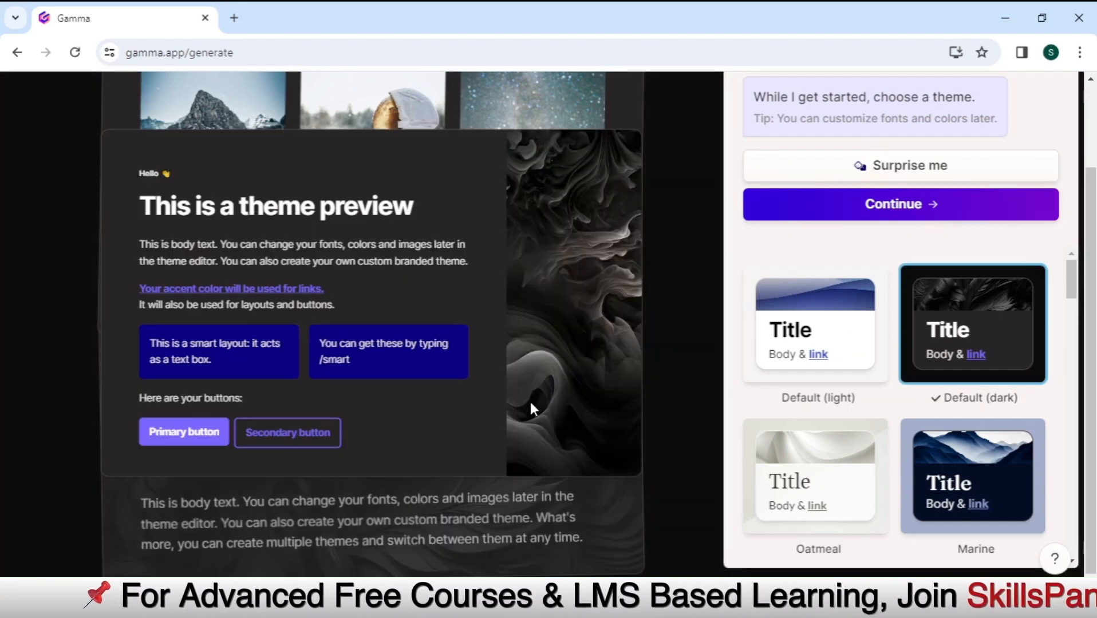
left_click(807, 337)
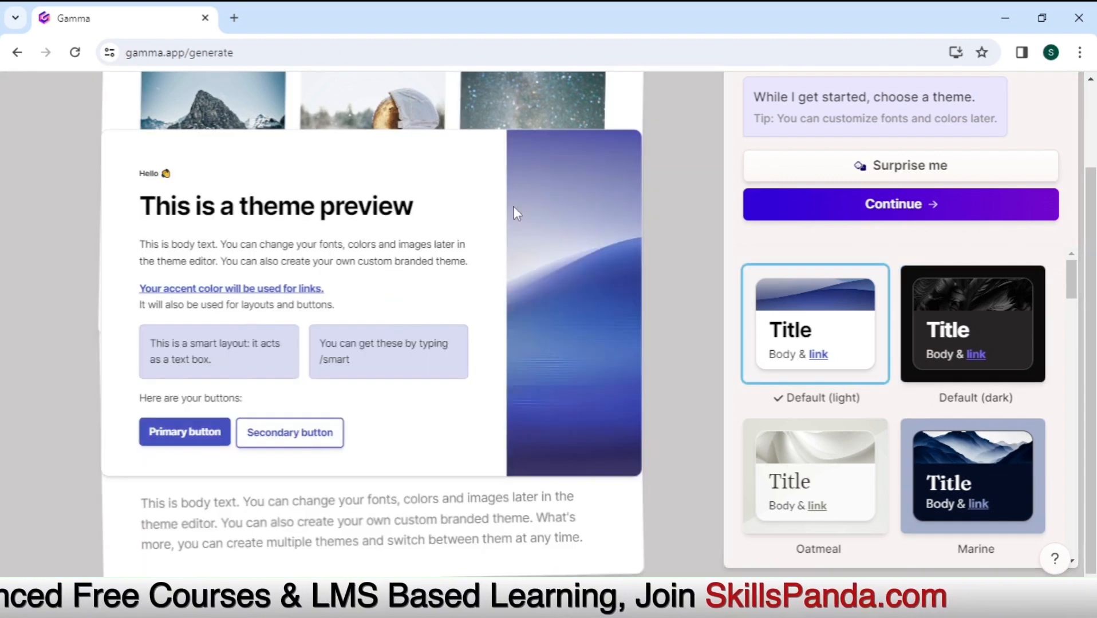
left_click(939, 344)
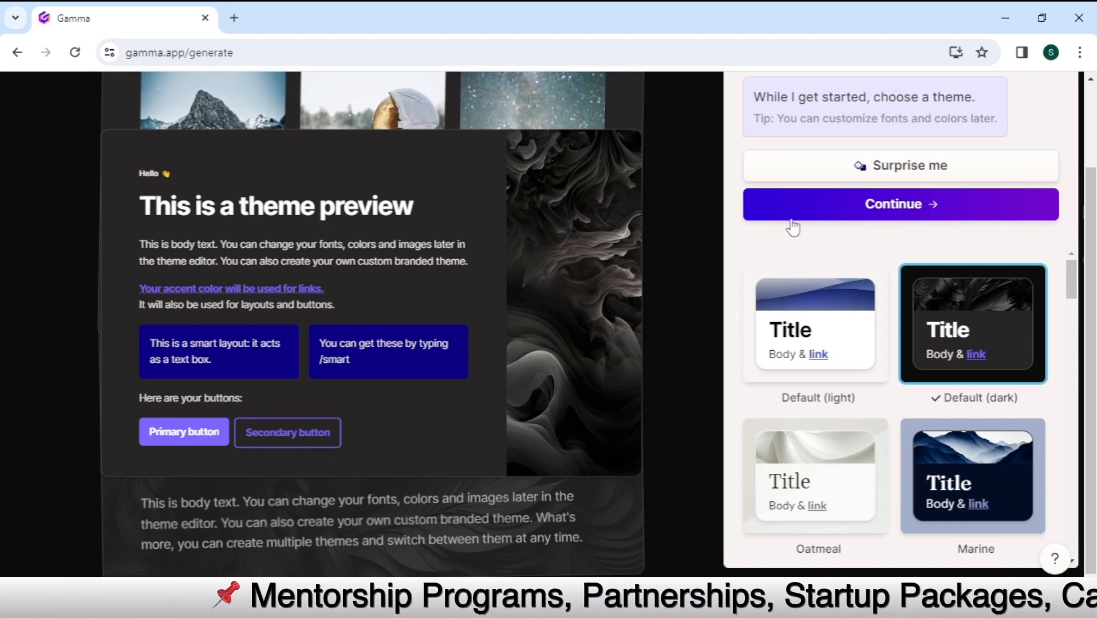
scroll(1071, 476, "down", 10)
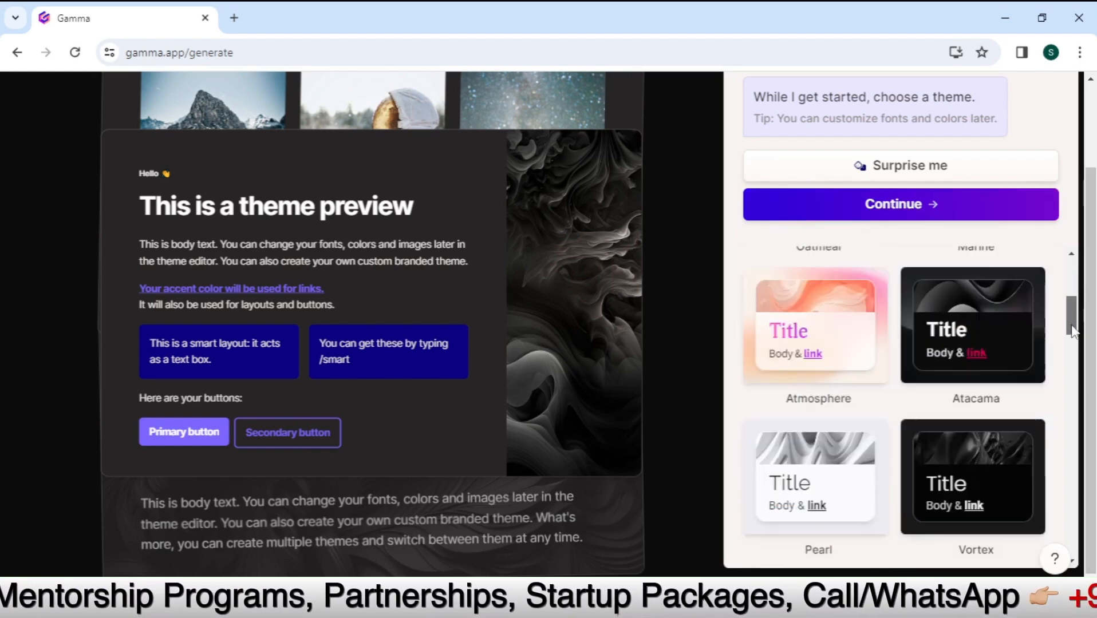
left_click_drag(1072, 476, 1066, 208)
left_click(900, 204)
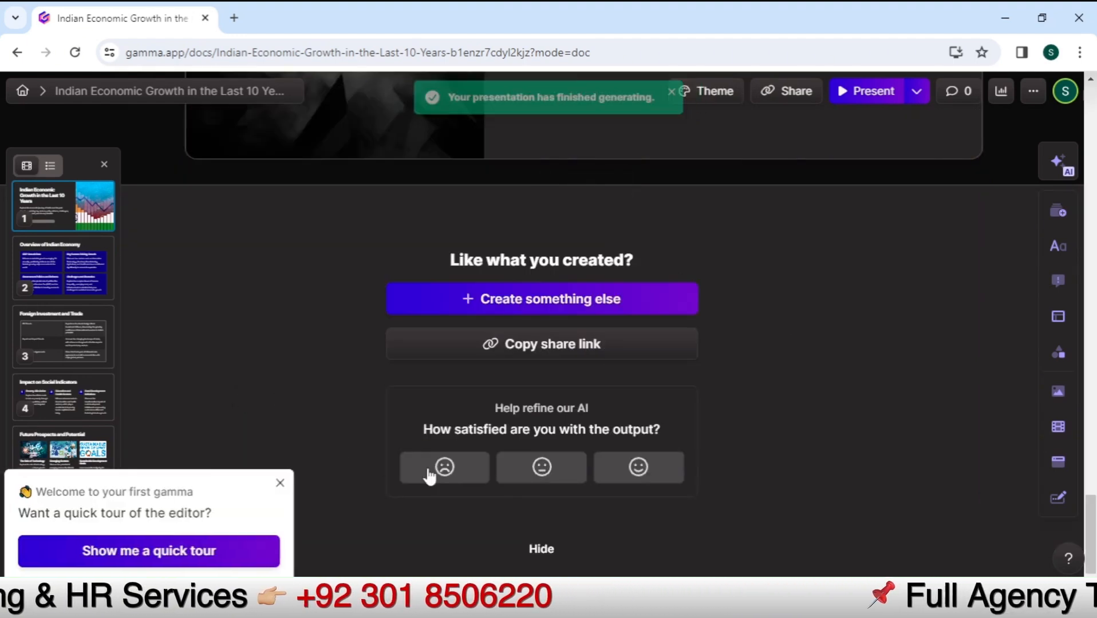
Return to the title slide of the generated presentation and dismiss the offer of a quick editor tour
left_click_drag(1093, 527, 1095, 117)
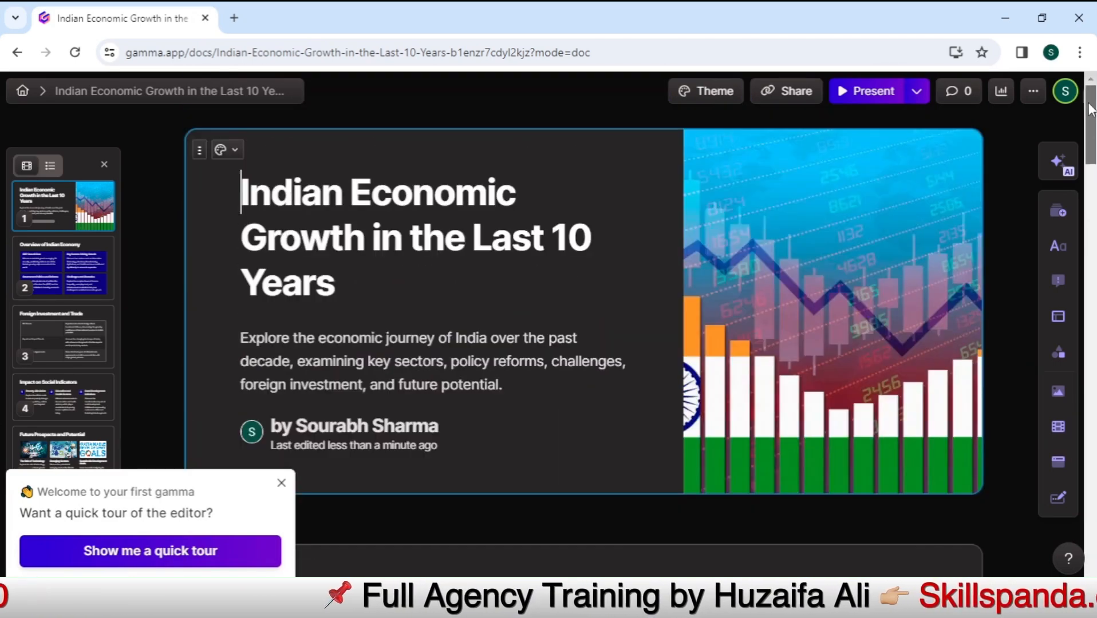
left_click(282, 484)
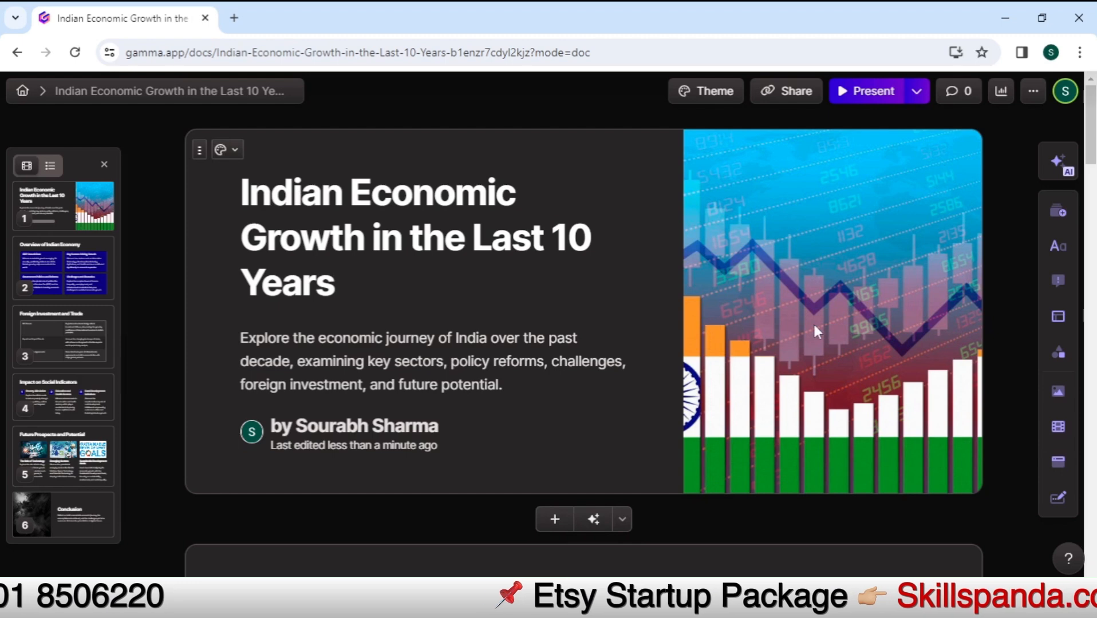
scroll(814, 322, "down", 2)
scroll(803, 320, "up", 2)
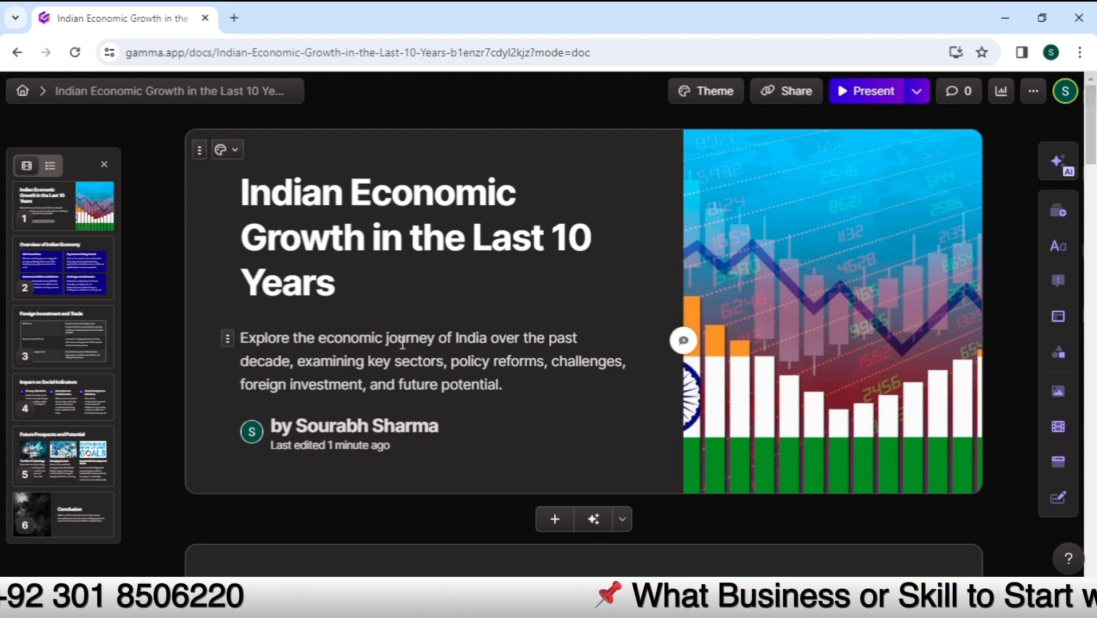
left_click(517, 387)
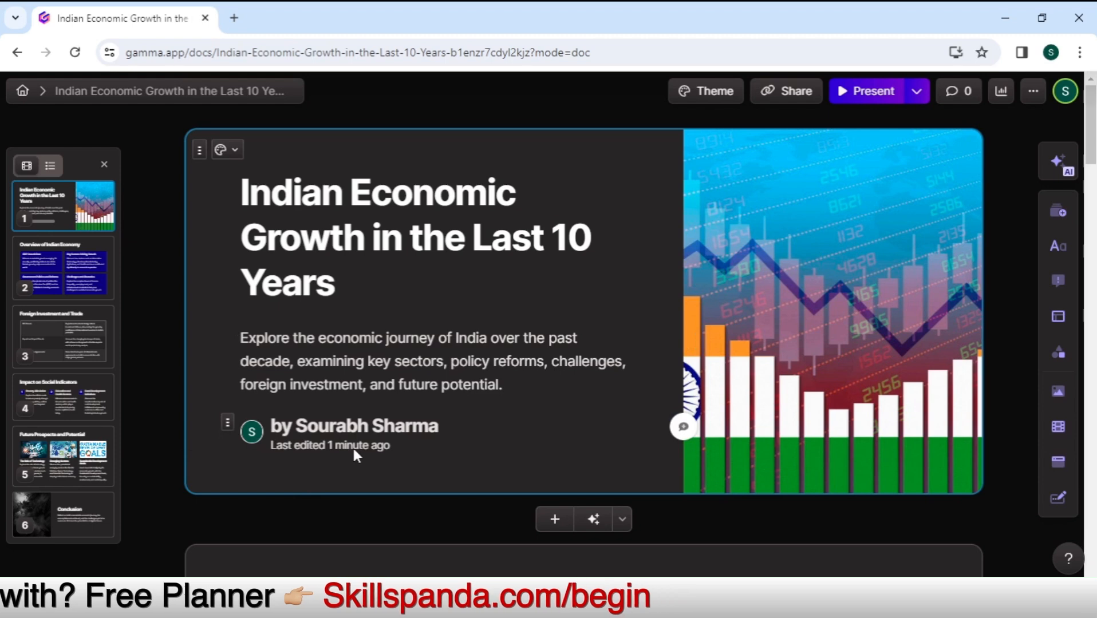
Review the Overview of Indian Economy and Foreign Investment and Trade slides of the generated presentation
scroll(447, 348, "down", 3)
scroll(447, 348, "down", 4)
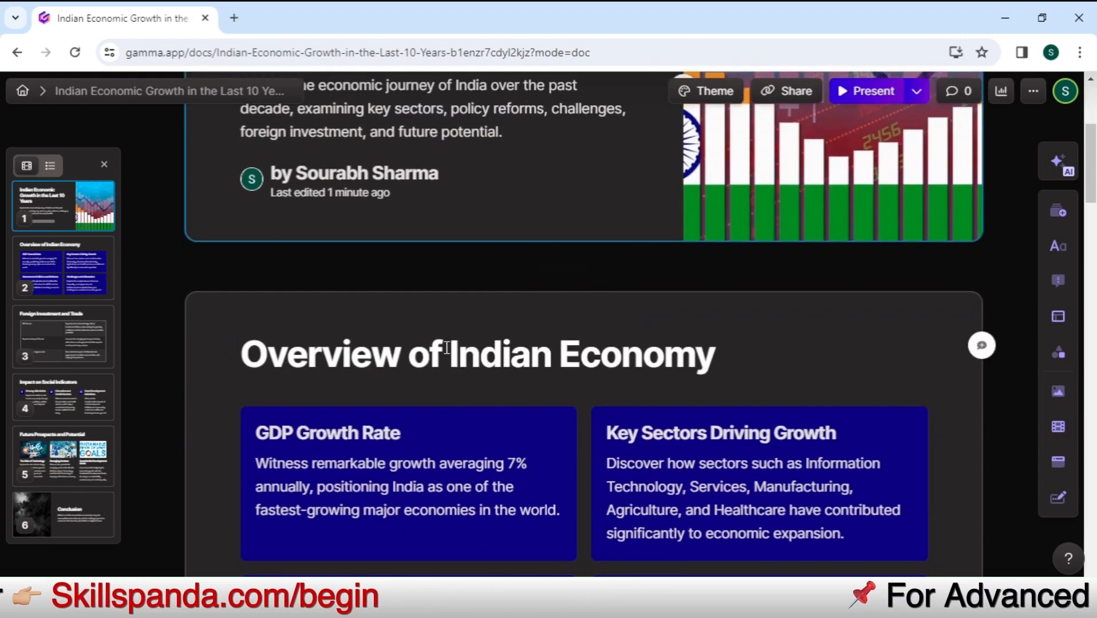
scroll(446, 197, "down", 1)
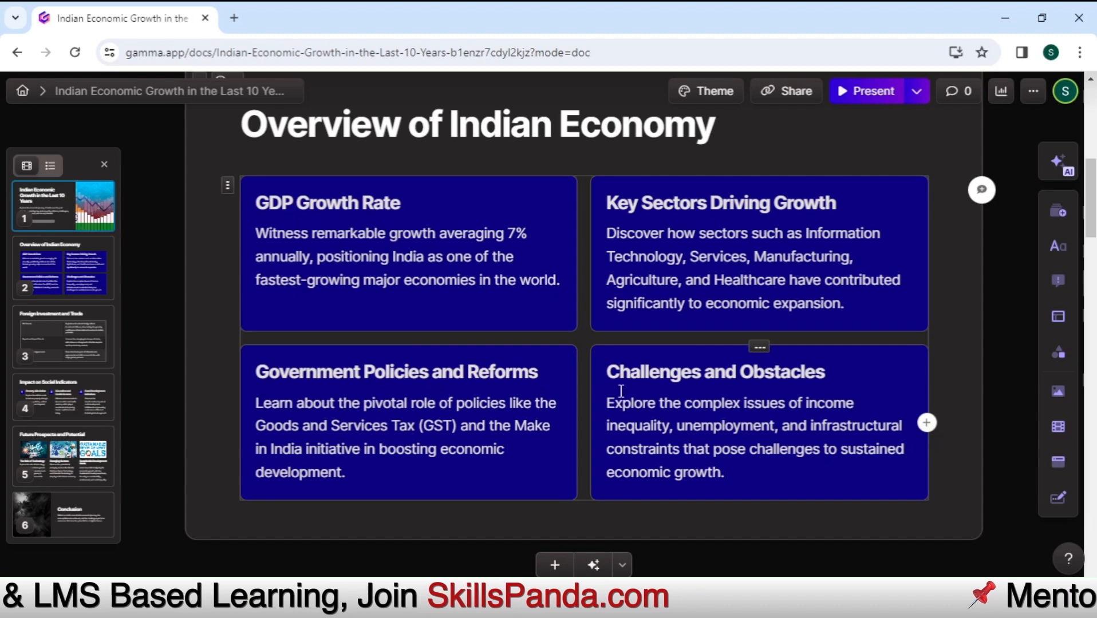
scroll(651, 366, "down", 5)
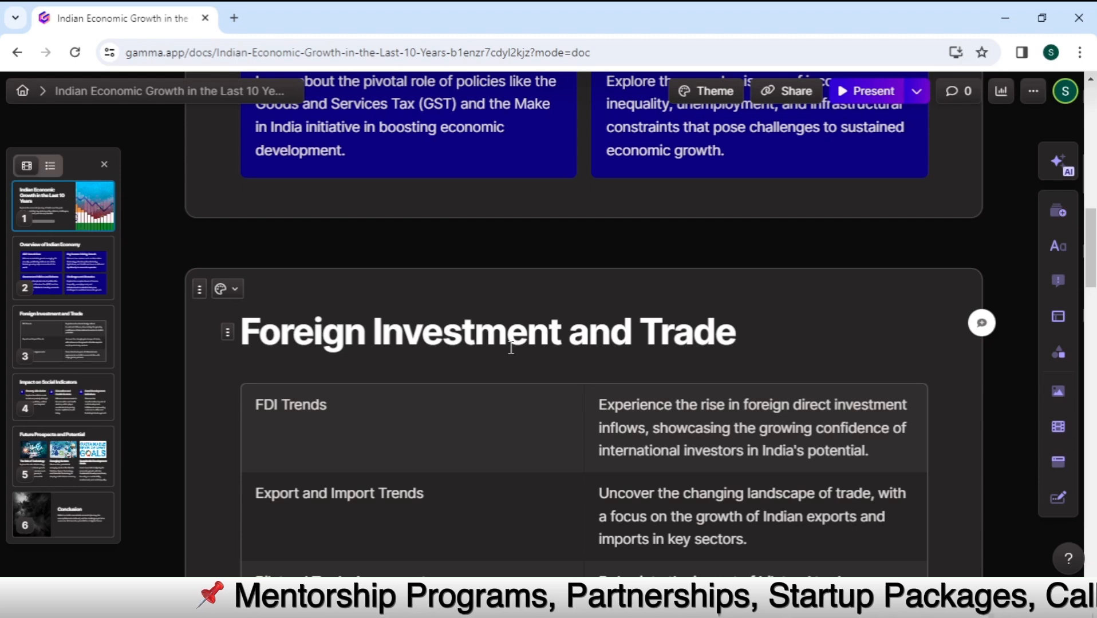
scroll(511, 348, "down", 2)
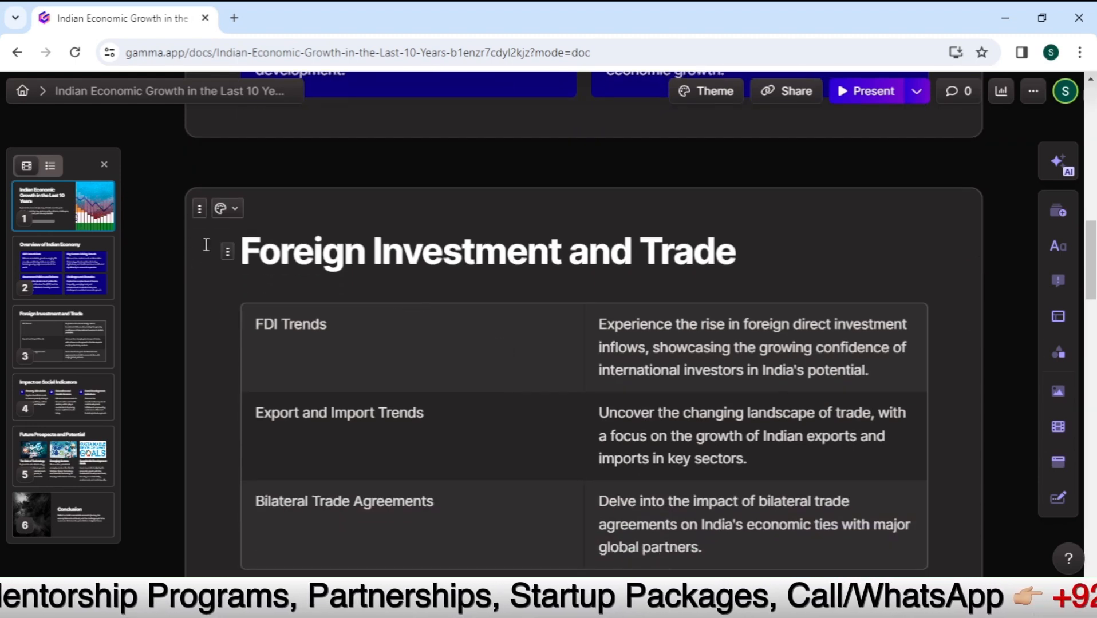
scroll(755, 271, "down", 1)
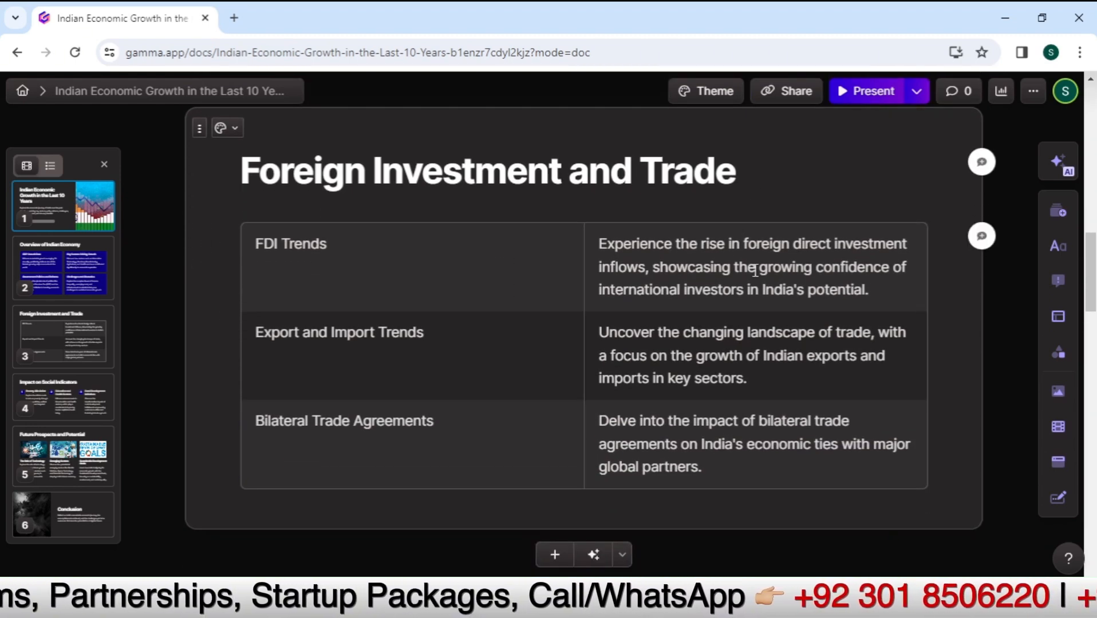
Review the remaining slides, from Impact on Social Indicators through Future Prospects and Potential to the Conclusion
scroll(755, 270, "down", 10)
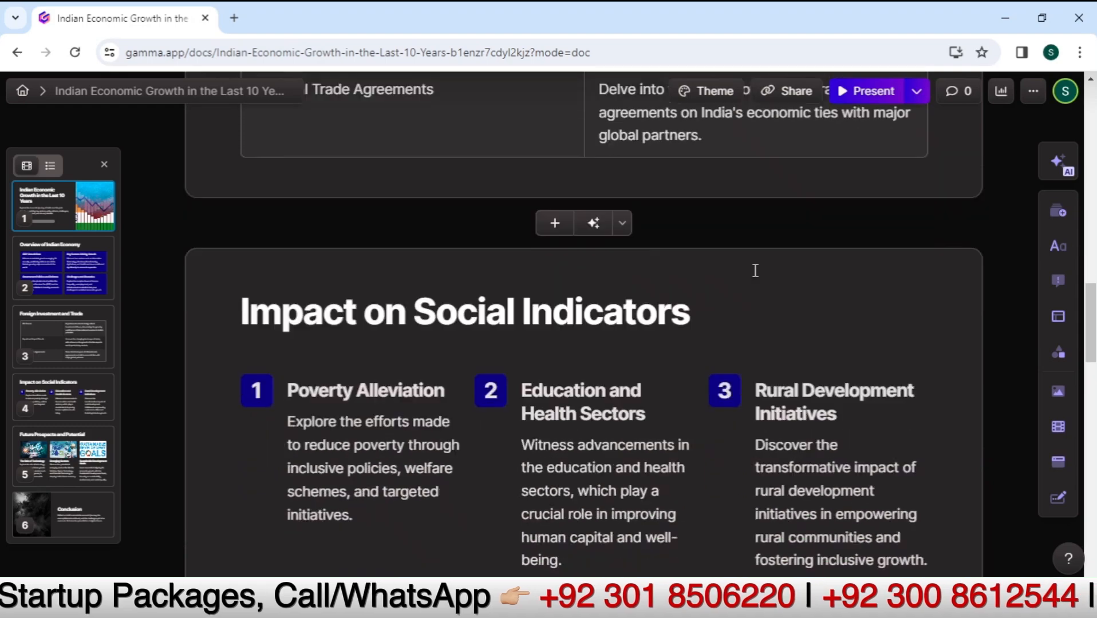
scroll(755, 270, "down", 4)
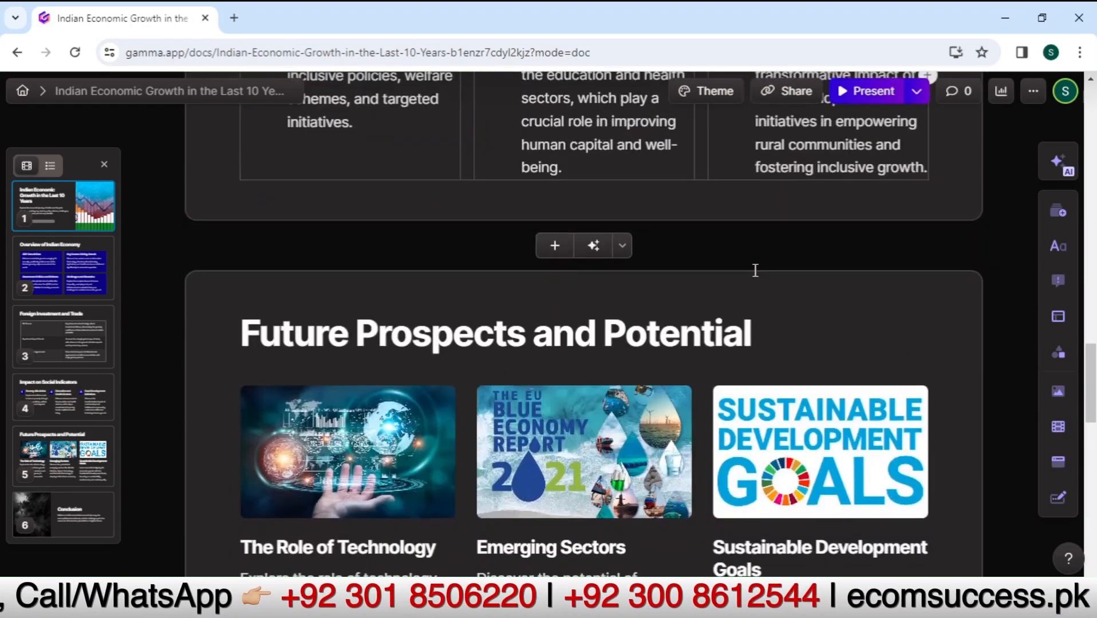
mouse_move(521, 272)
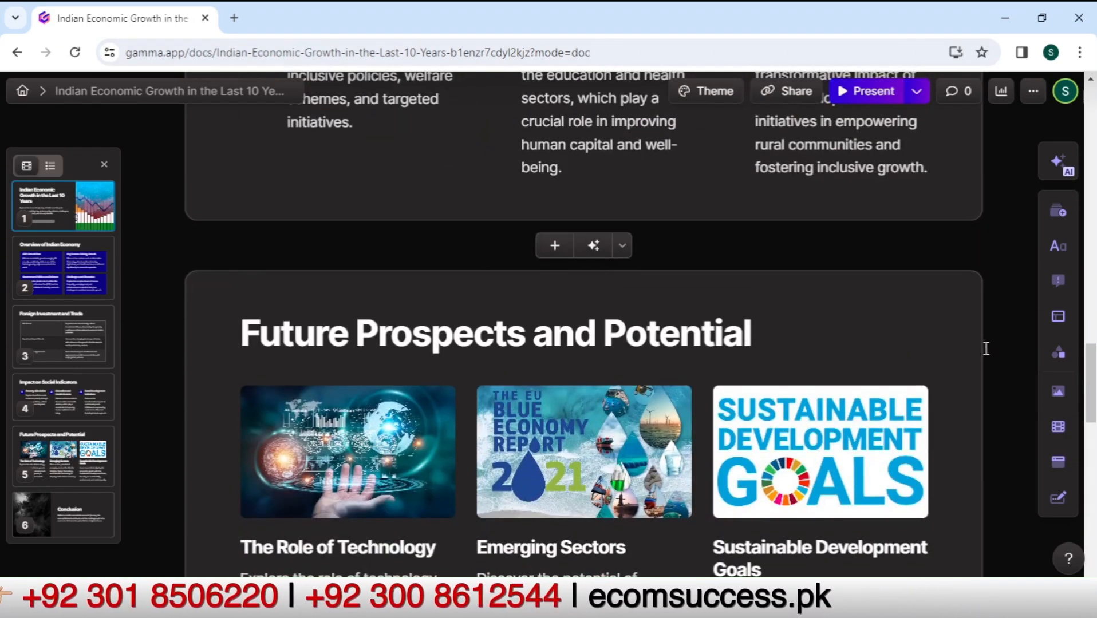
scroll(982, 350, "up", 6)
scroll(1095, 473, "up", 2)
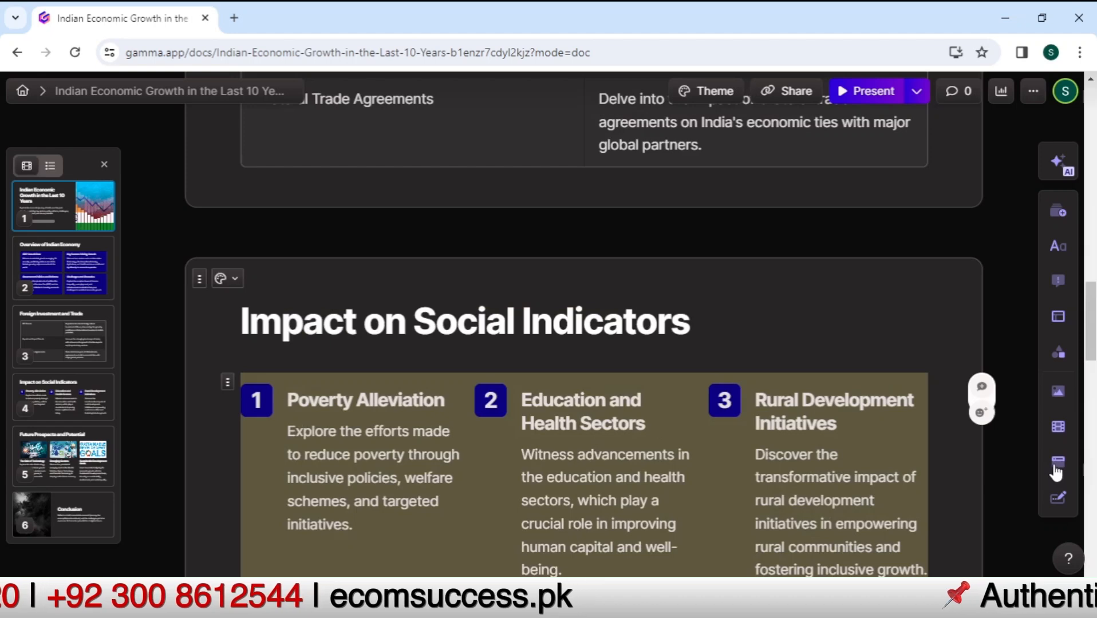
scroll(1036, 445, "down", 10)
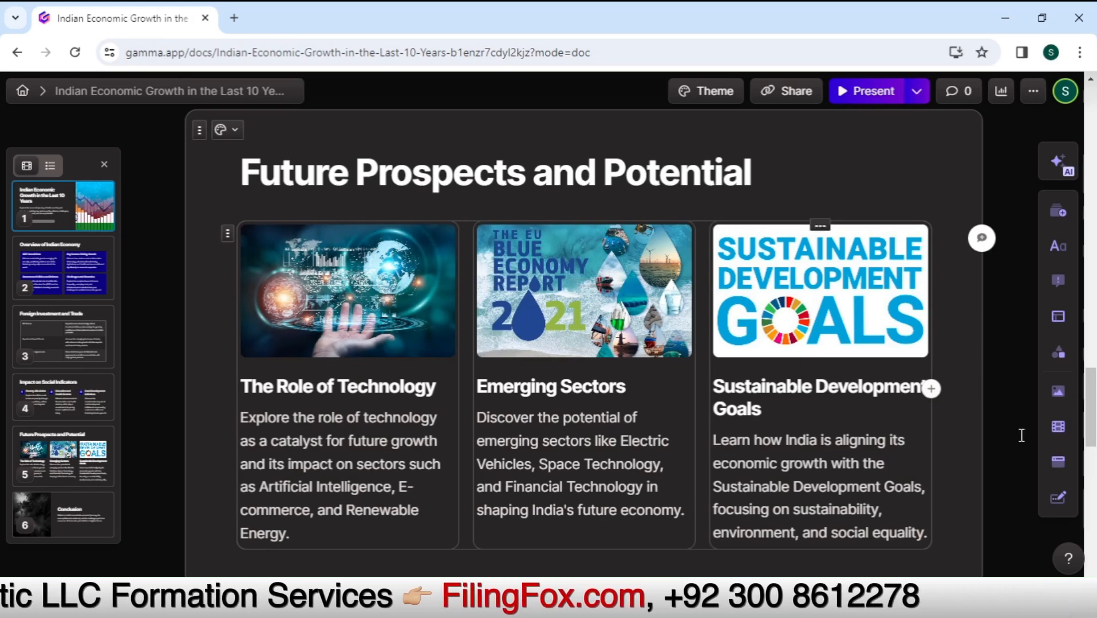
scroll(1020, 432, "down", 1)
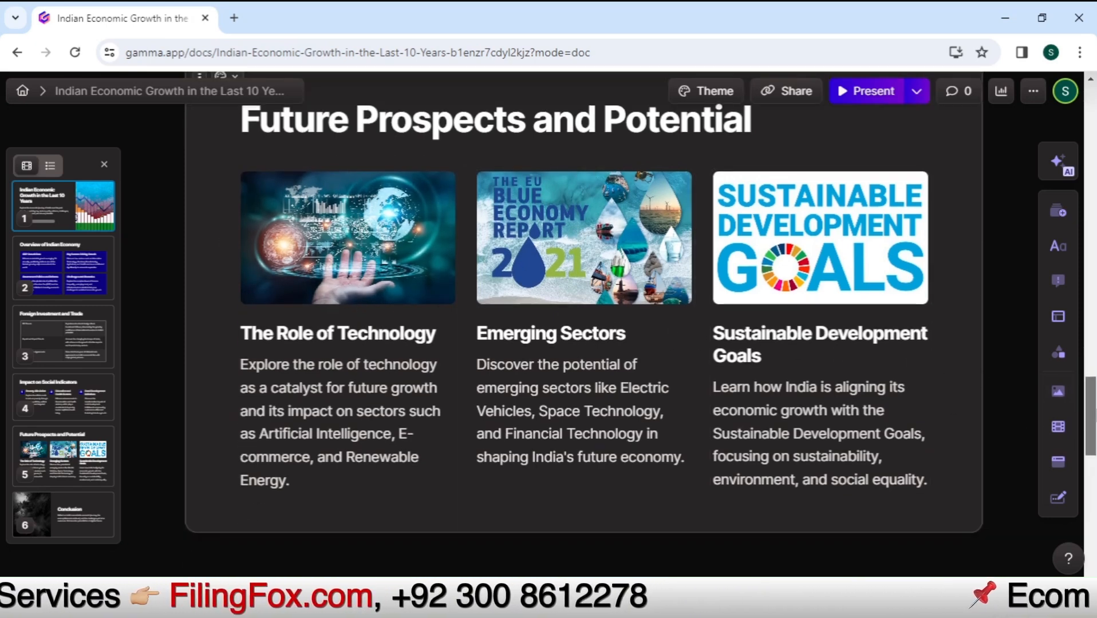
scroll(583, 309, "down", 5)
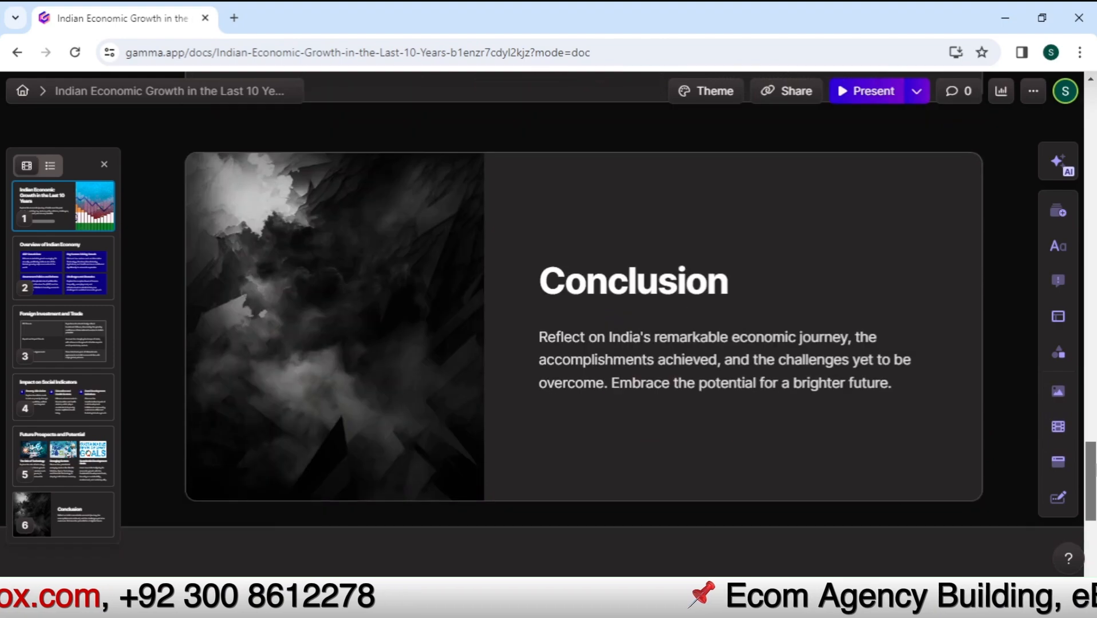
scroll(362, 321, "down", 6)
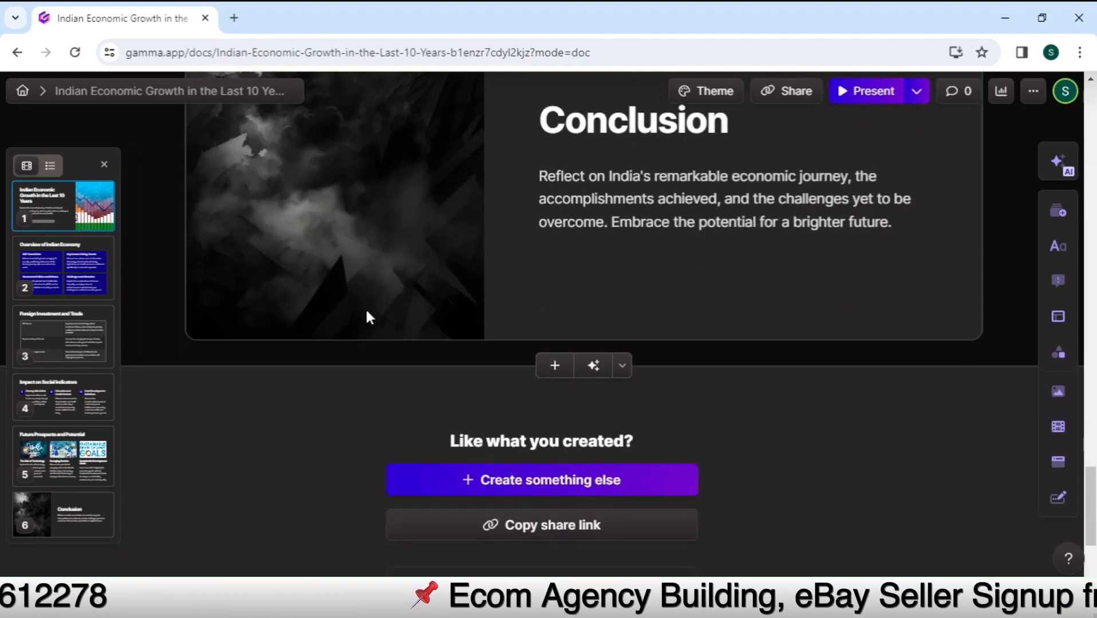
Go back through the slides from the Conclusion to the presentation's title slide
scroll(367, 317, "up", 10)
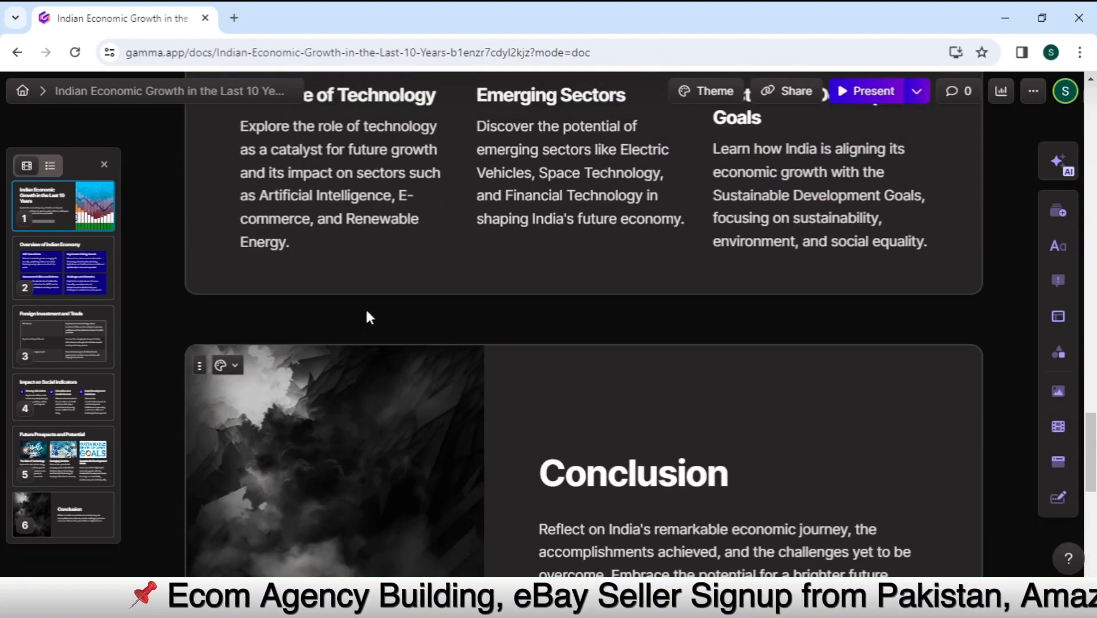
scroll(734, 297, "up", 4)
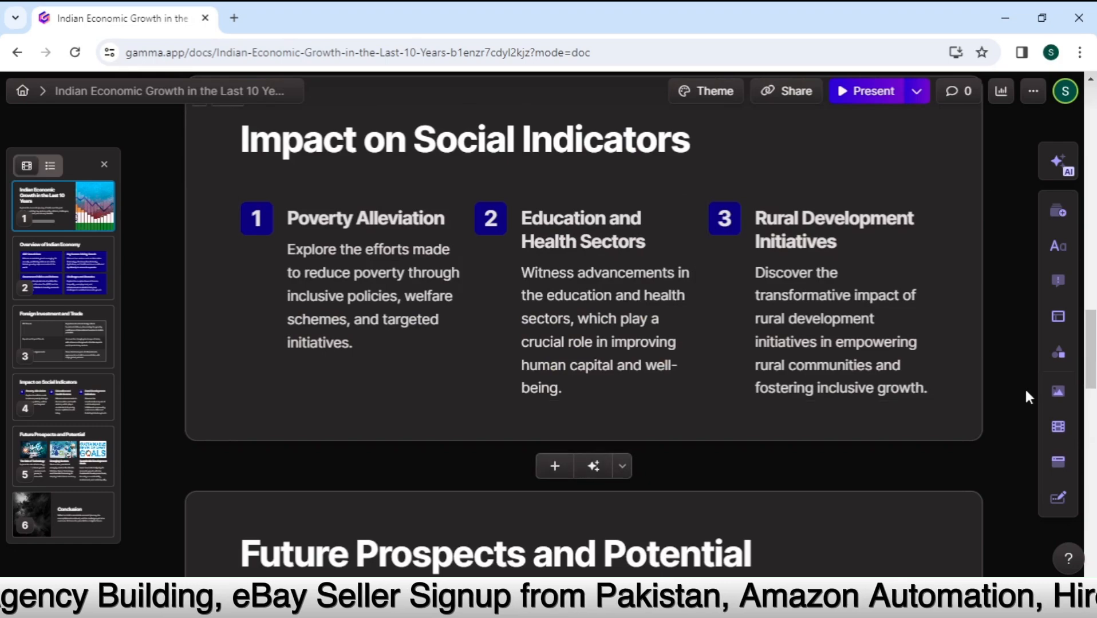
left_click_drag(1094, 326, 1095, 103)
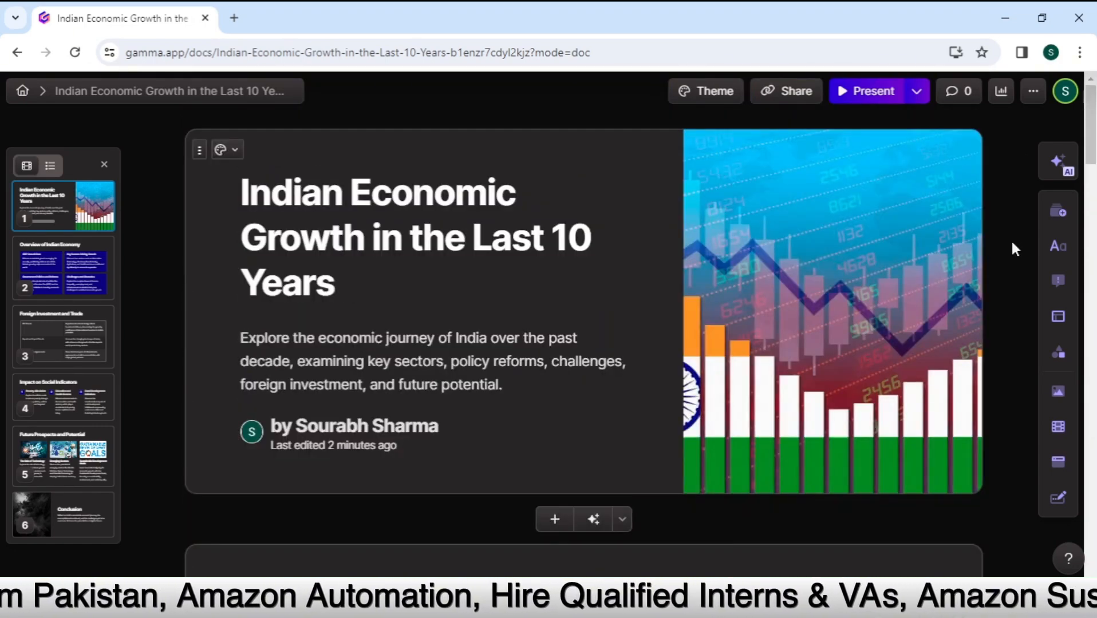
mouse_move(1094, 144)
left_mouse_down()
mouse_move(1095, 166)
mouse_move(1095, 144)
left_mouse_up()
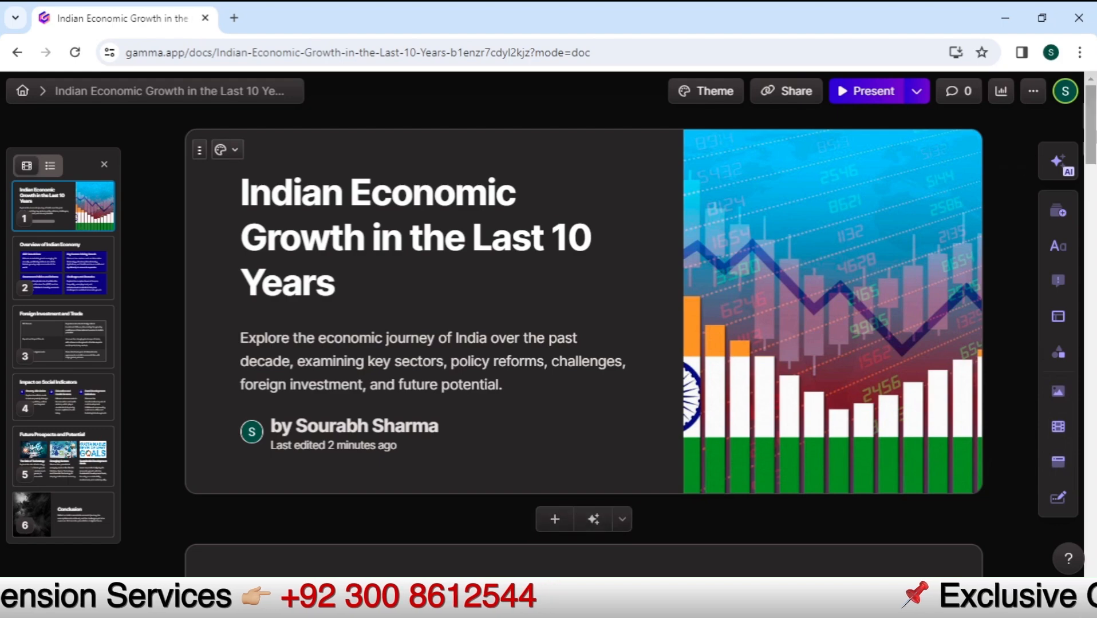
left_click_drag(1095, 141, 1095, 109)
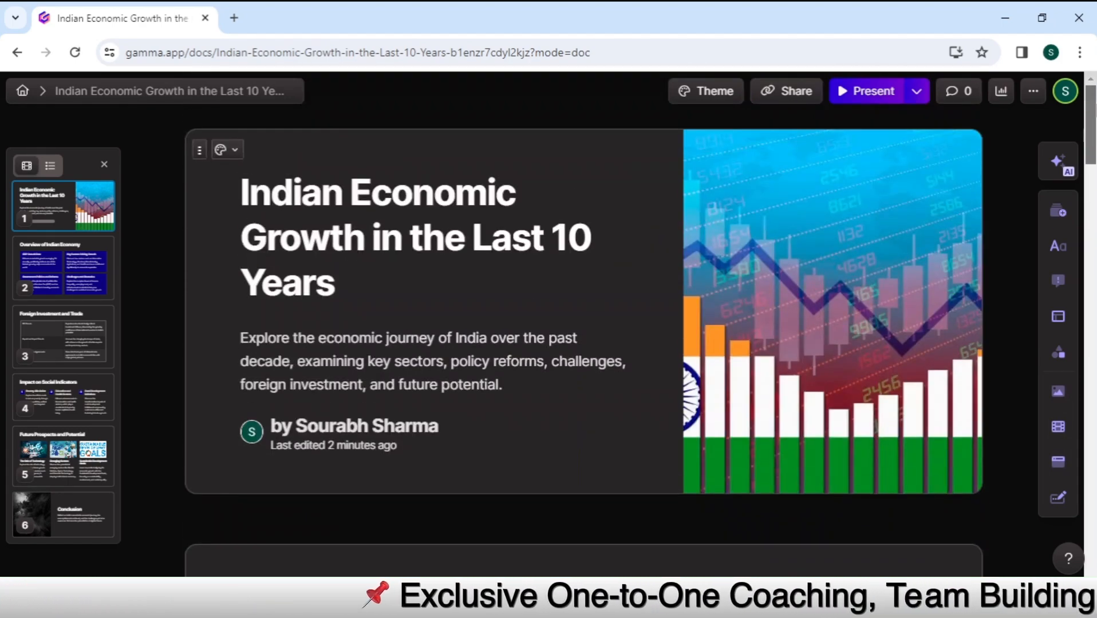